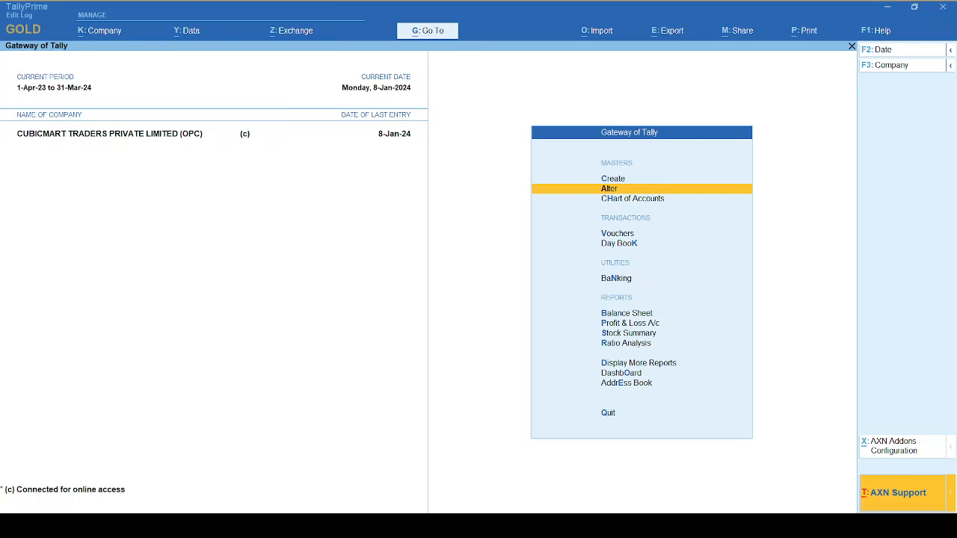
Open the creation form for a new cost centre.
key("Up")
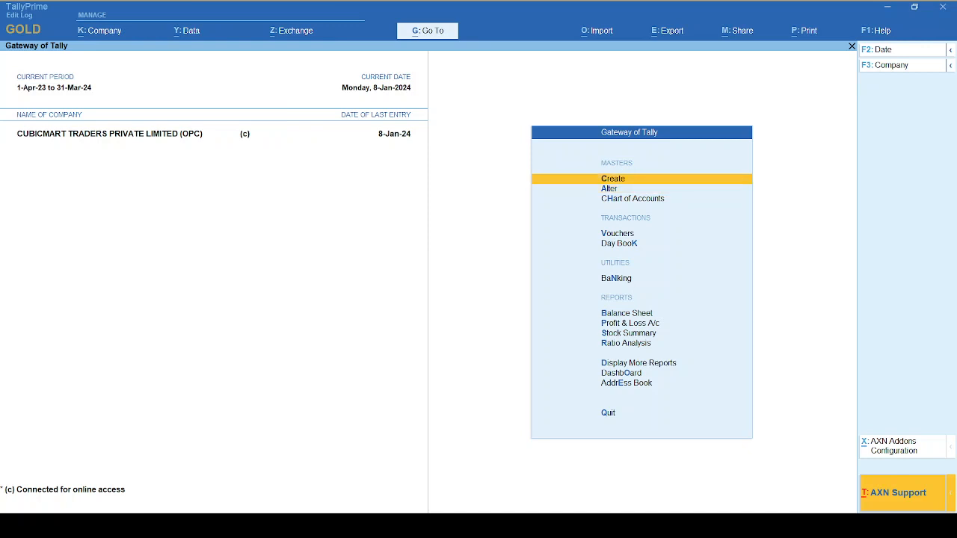
key("Return")
type("Cost")
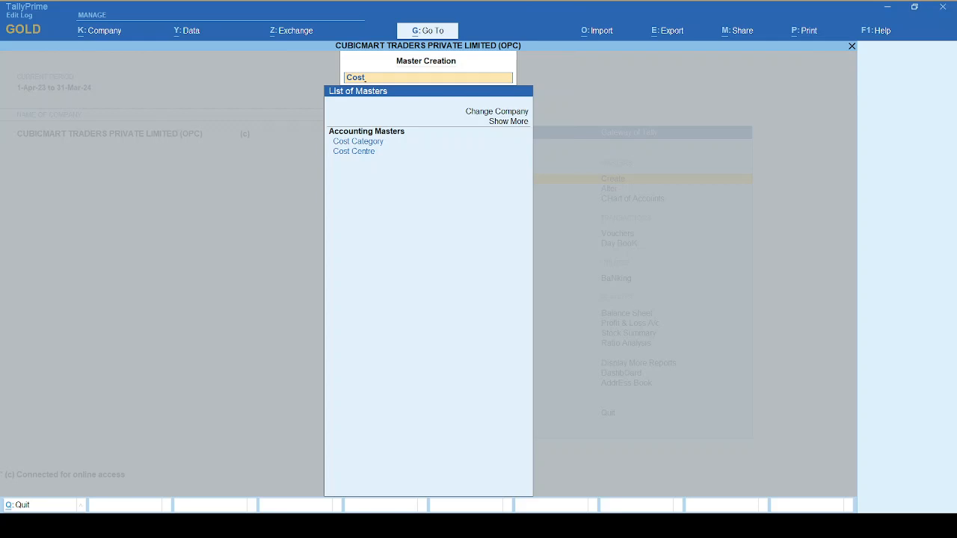
key("Down")
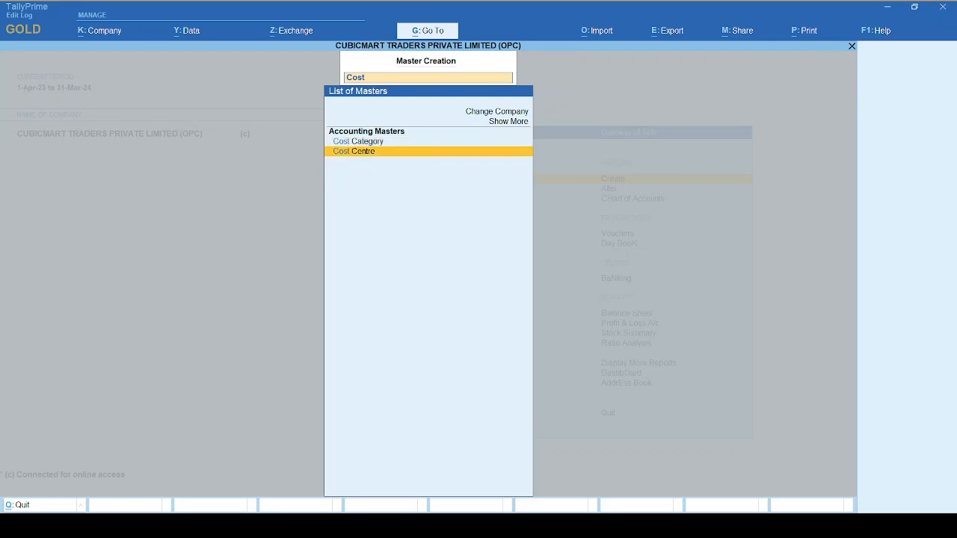
key("Return")
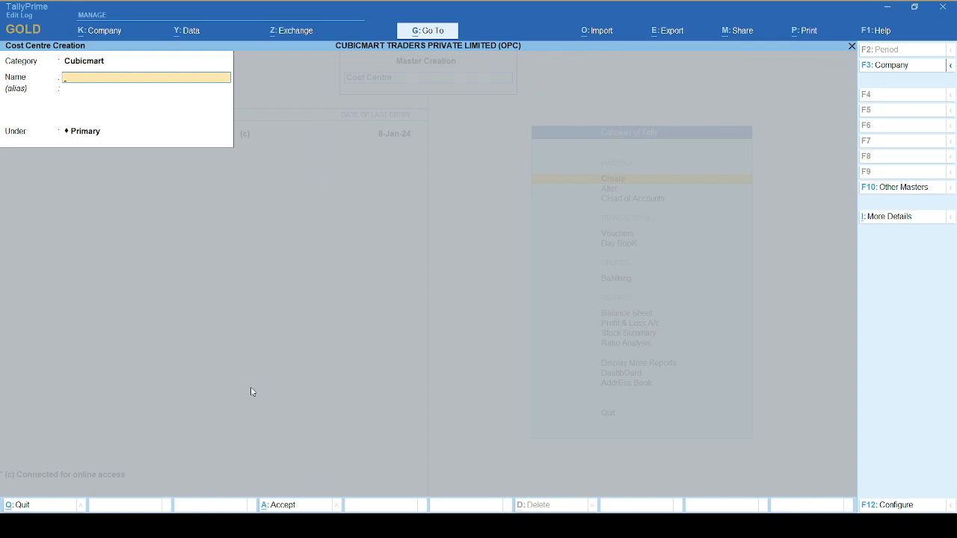
Configure the cost centre form so that Set Job Costing for Cost Centres is Yes.
left_click(876, 506)
key("Return")
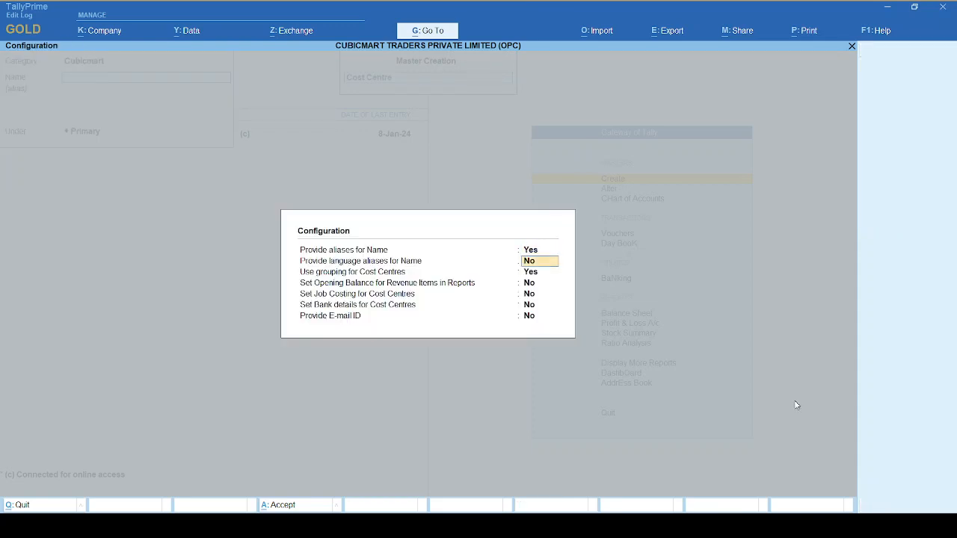
key("Return")
key("Return")
key("Return")
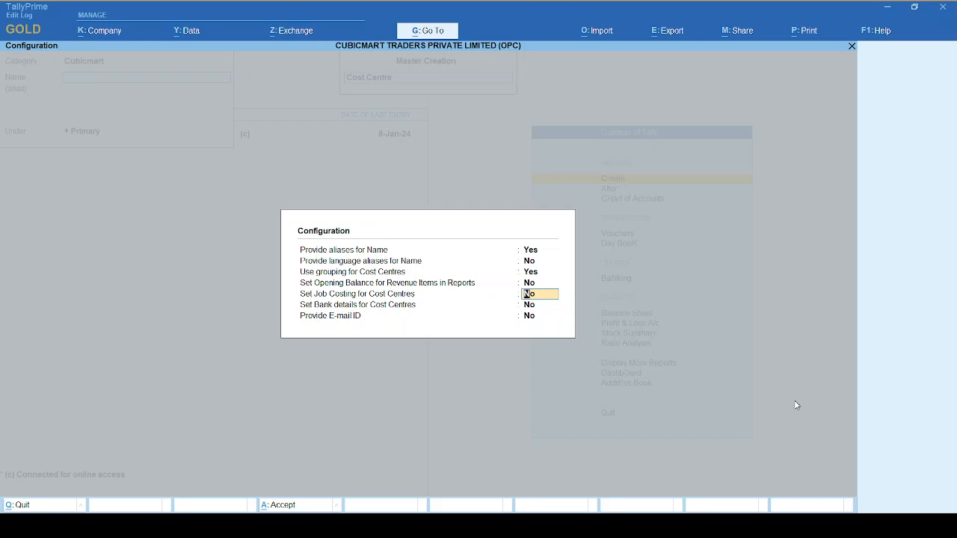
type("y")
key("Return")
key("Return")
key("Return")
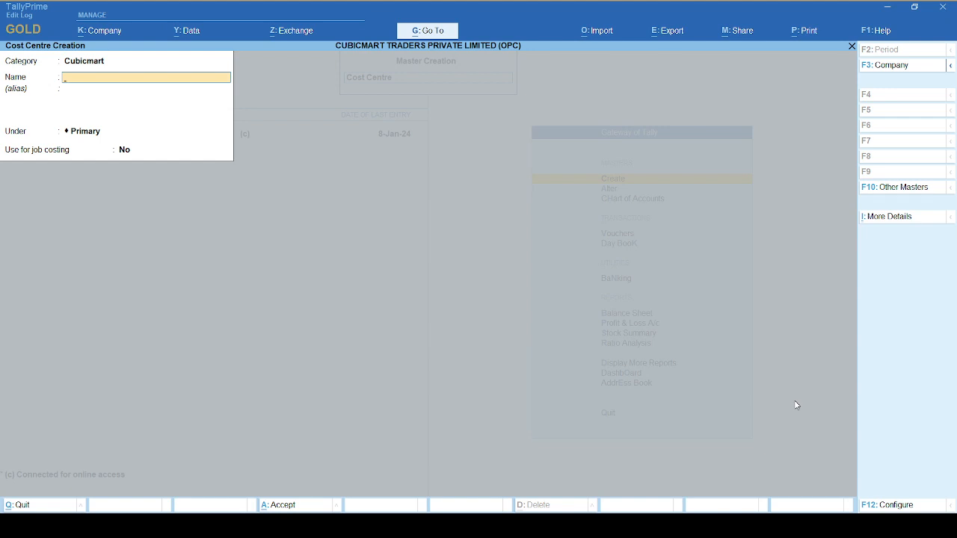
Create the cost centre "Test Project" under Primary with job costing set to Yes, and leave master creation.
type("Test Project")
key("Return")
key("Return")
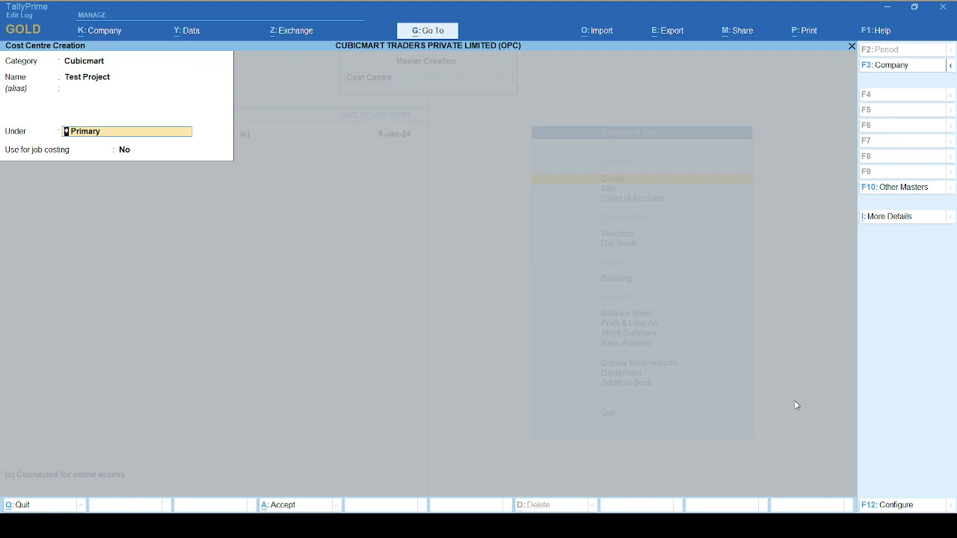
key("Return")
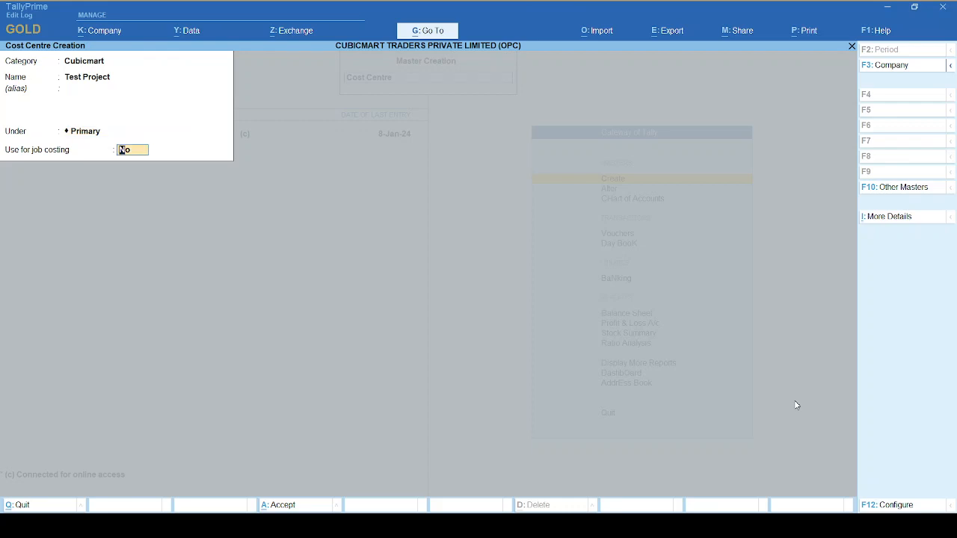
type("y")
key("Return")
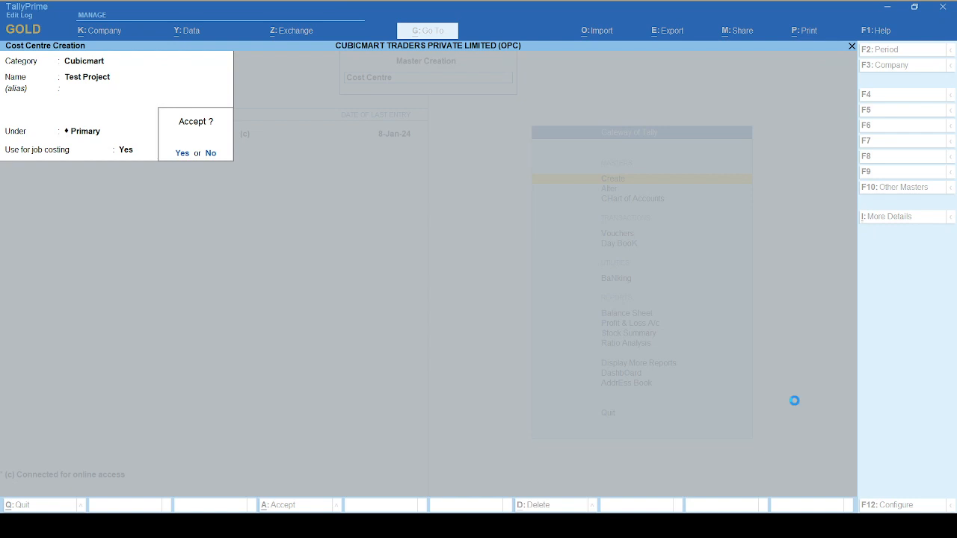
key("Return")
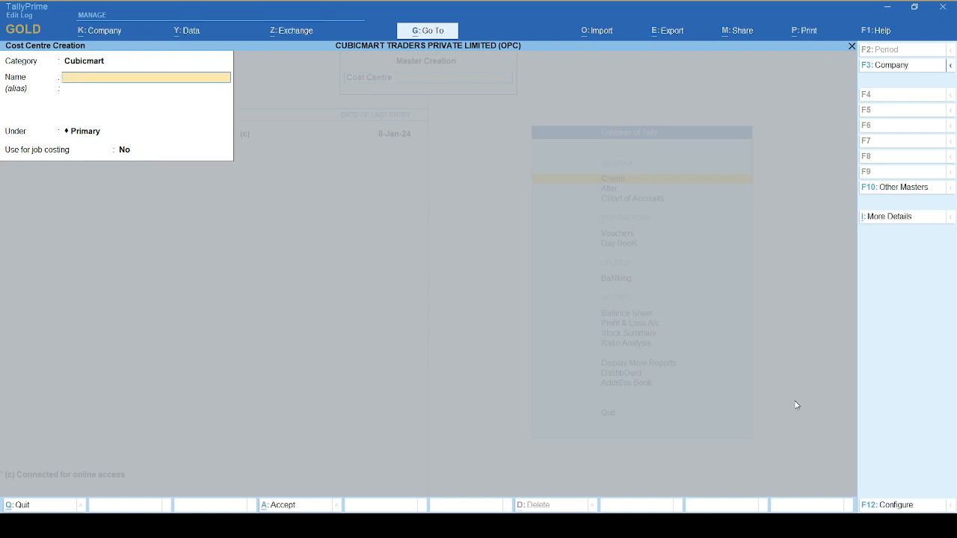
key("Escape")
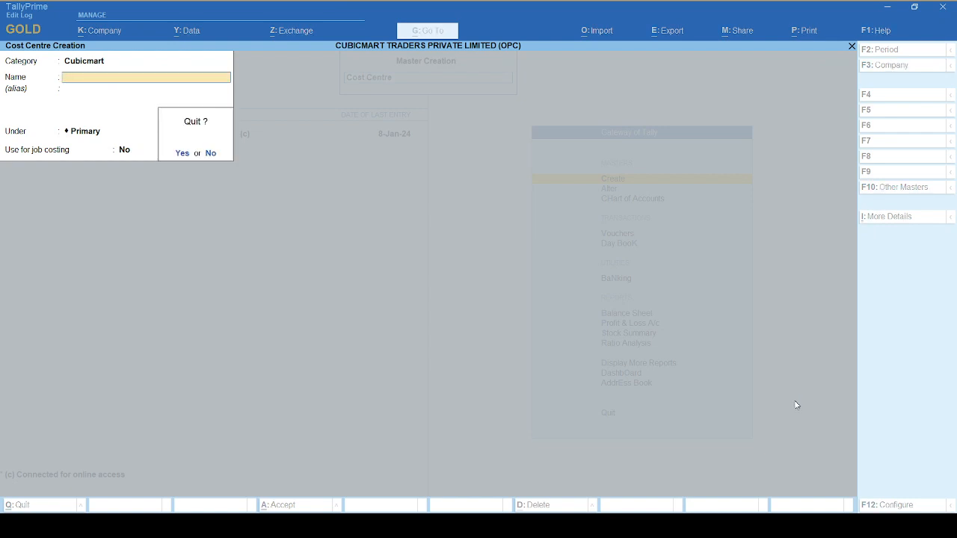
key("y")
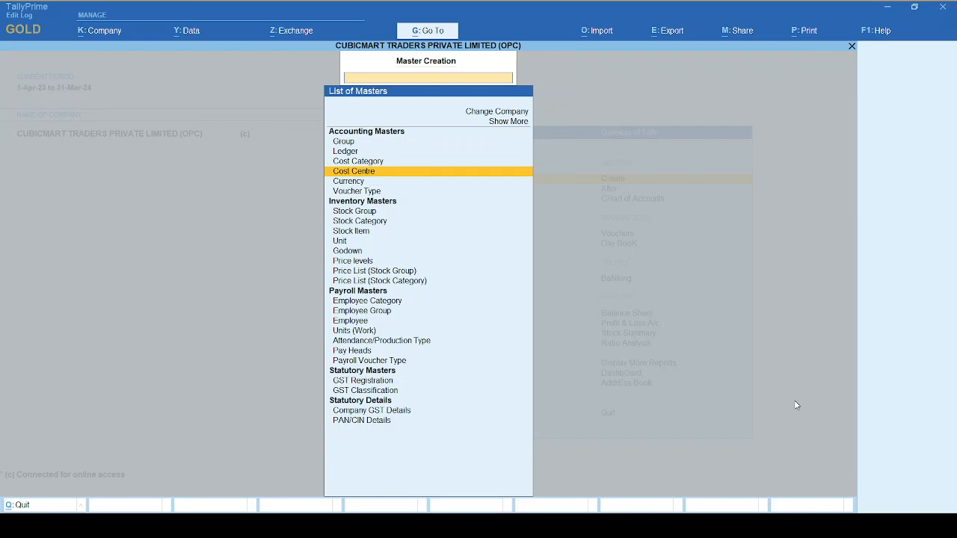
key("Escape")
Look up the Test Project cost centre among the masters available for alteration.
key("Down")
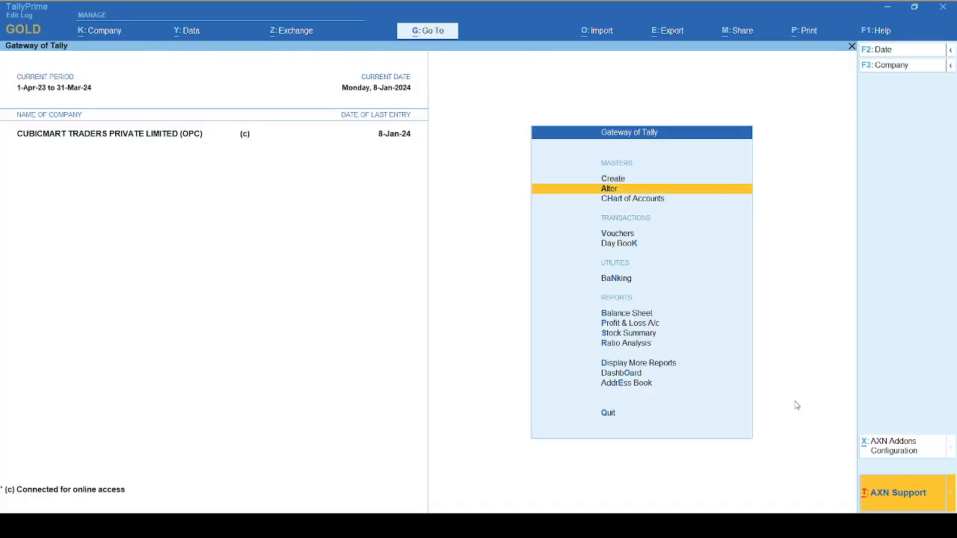
key("Return")
type("Proj")
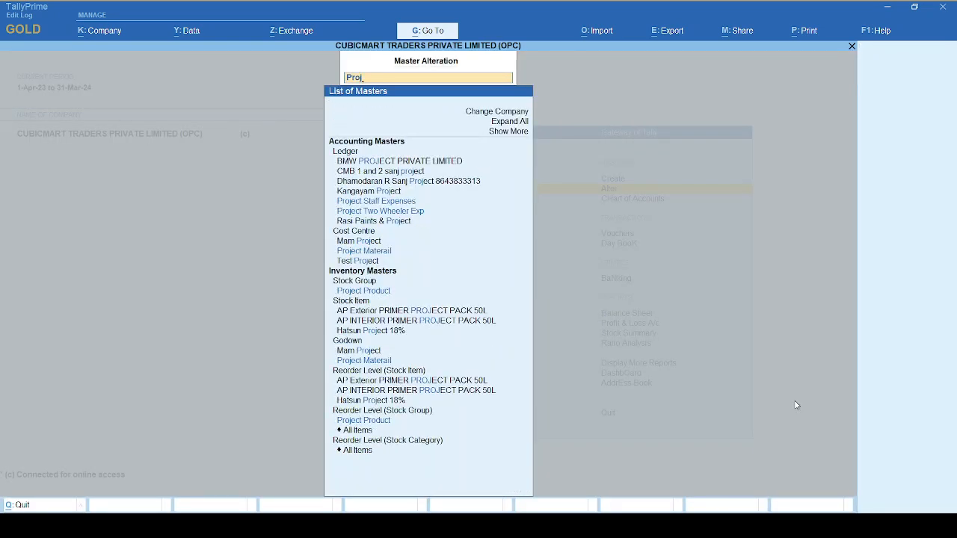
key("BackSpace")
key("BackSpace")
key("BackSpace")
key("BackSpace")
type("Tes")
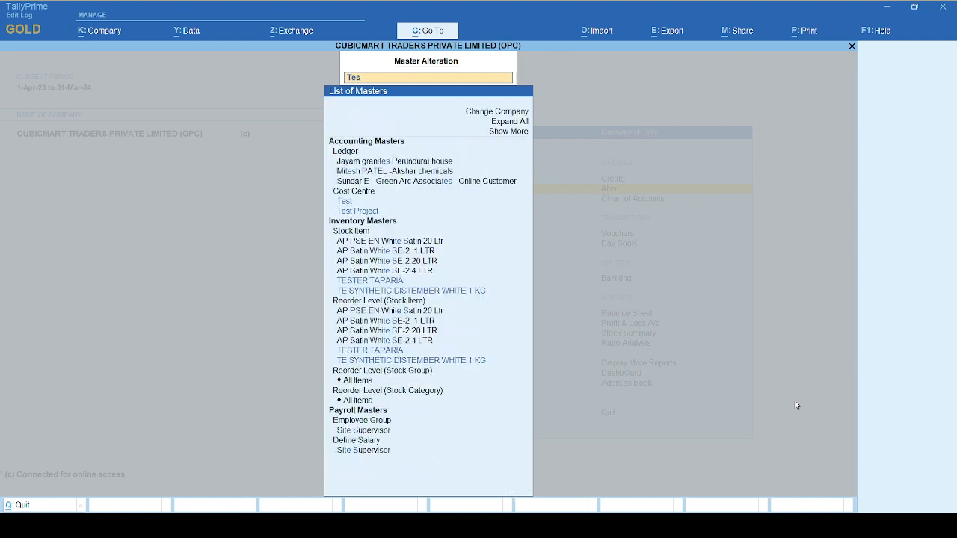
type("t Pro")
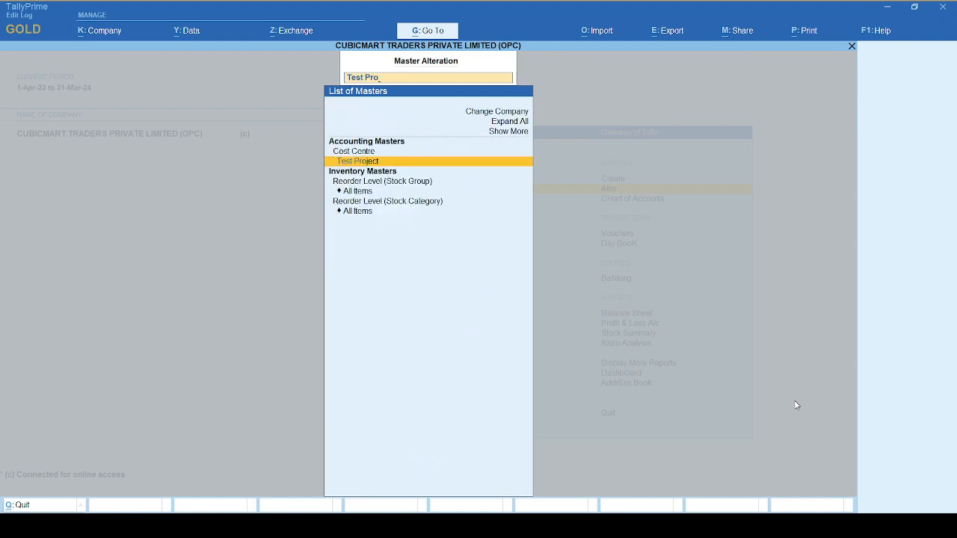
key("Escape")
key("Escape")
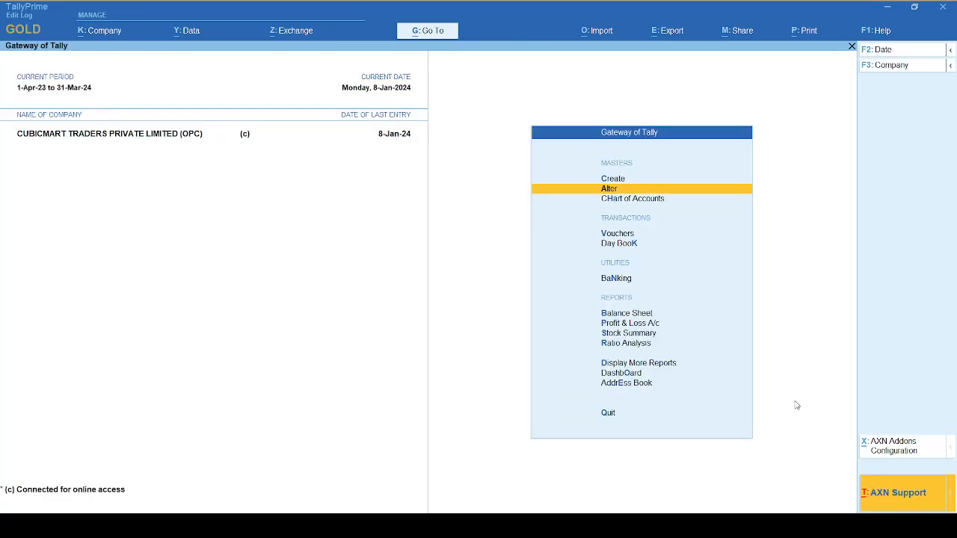
Open the creation form for a new godown.
key("Up")
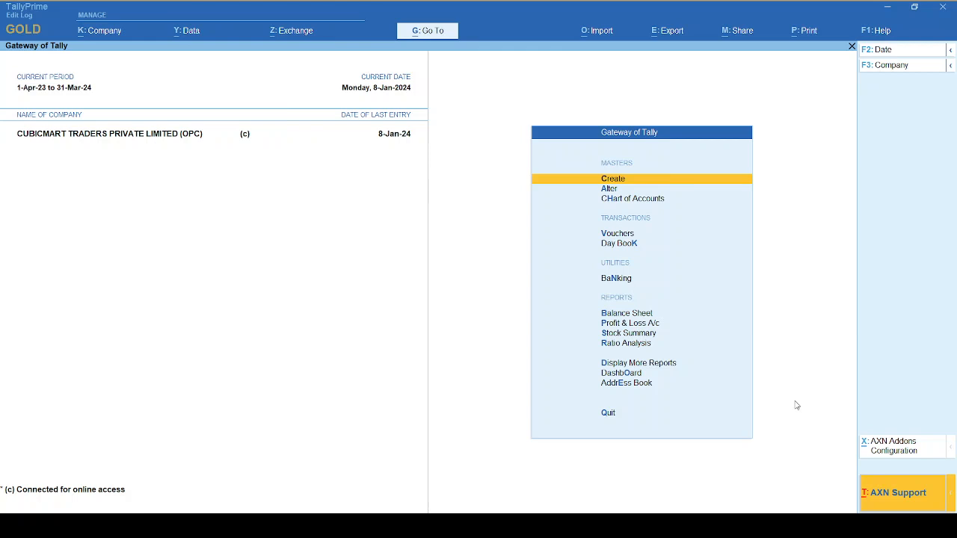
key("Return")
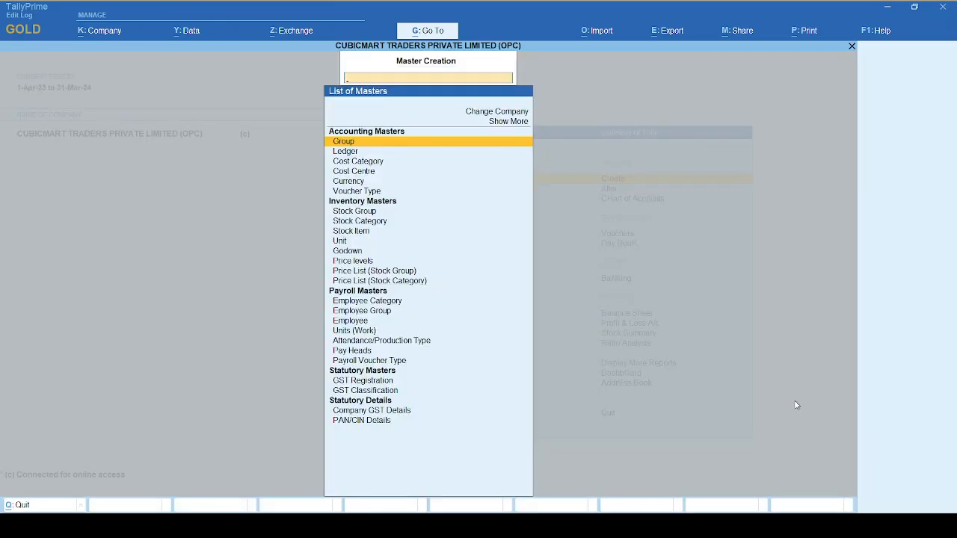
type("Godo")
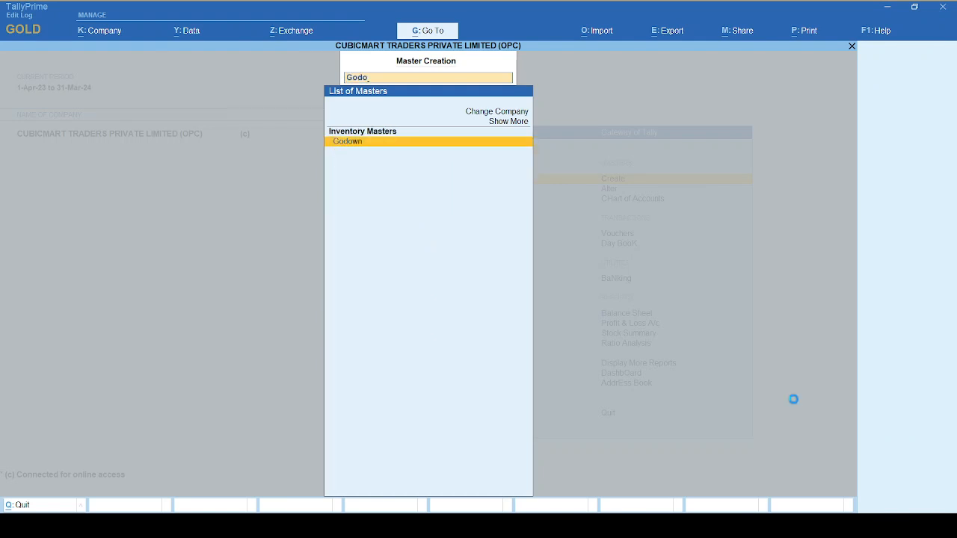
key("Return")
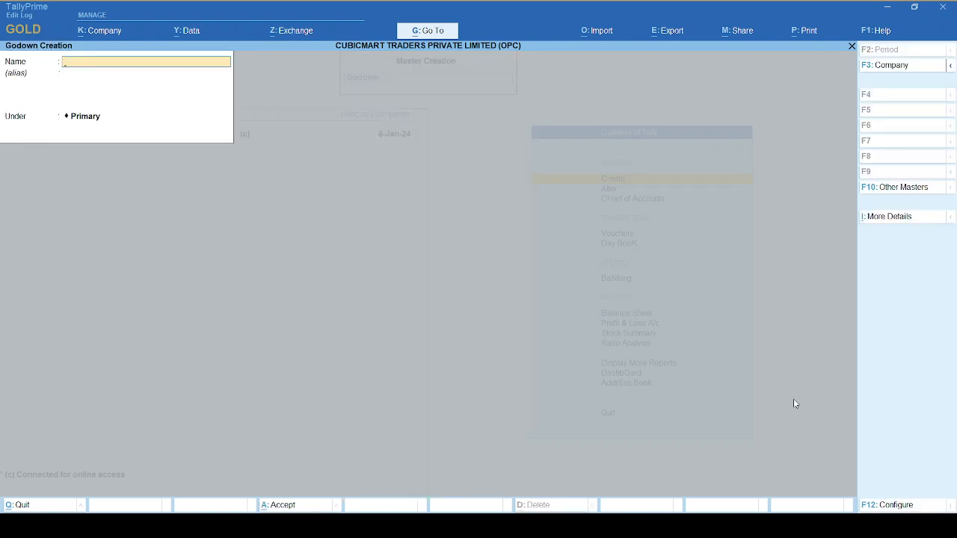
Name the new godown "Test Project" and leave its alias empty.
type("Test Project")
key("Return")
key("Return")
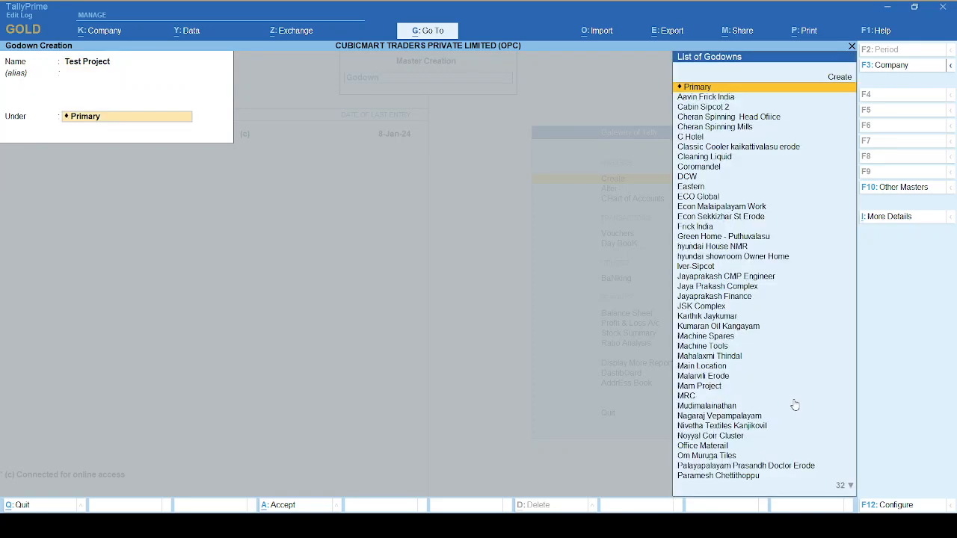
key("Return")
key("Escape")
key("BackSpace")
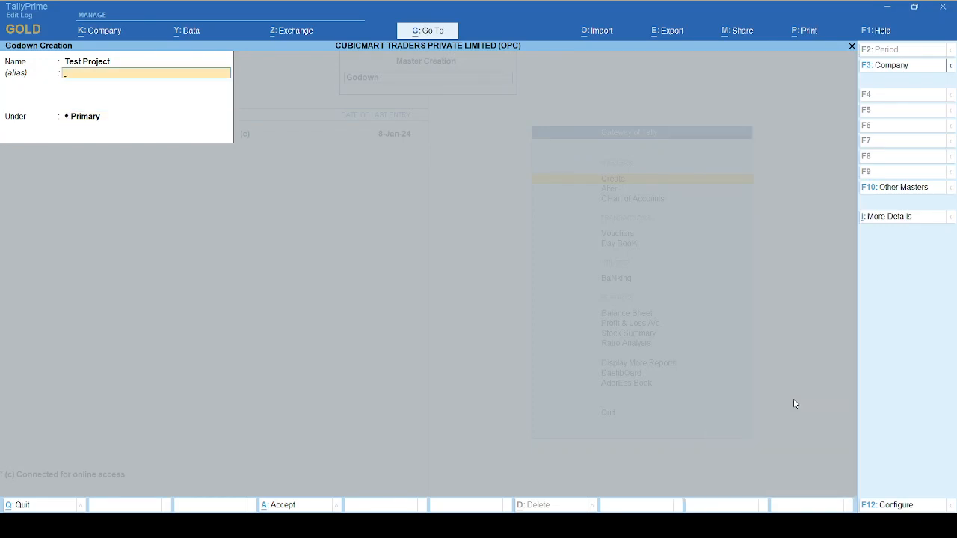
Enable storage of materials and job costing details in the godown configuration, keeping Primary as the parent godown.
key("F12")
key("Return")
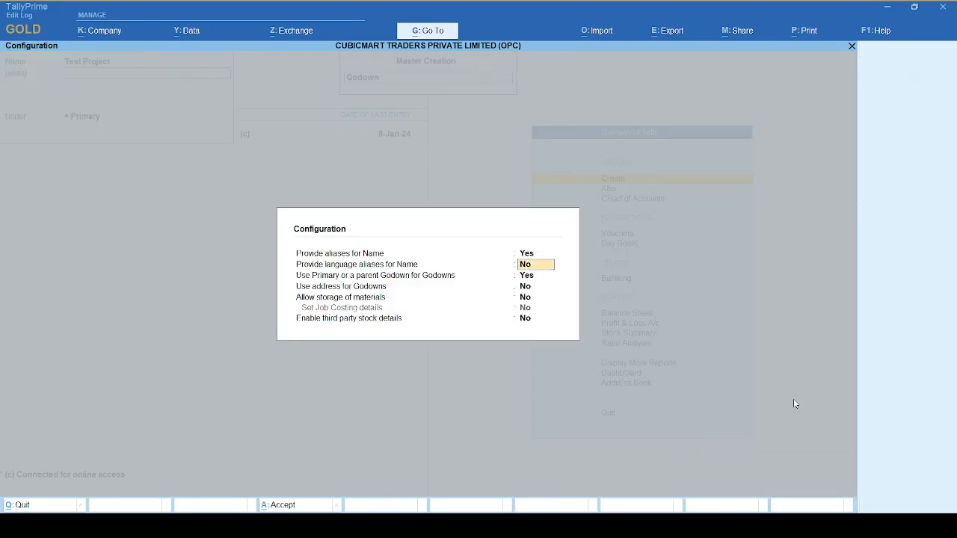
key("Return")
key("Return")
key("Return")
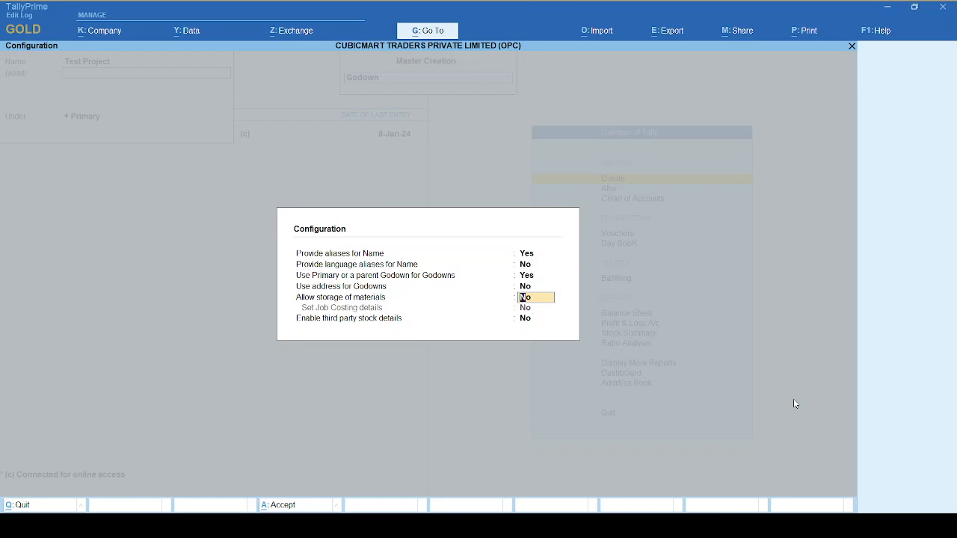
type("y")
key("Return")
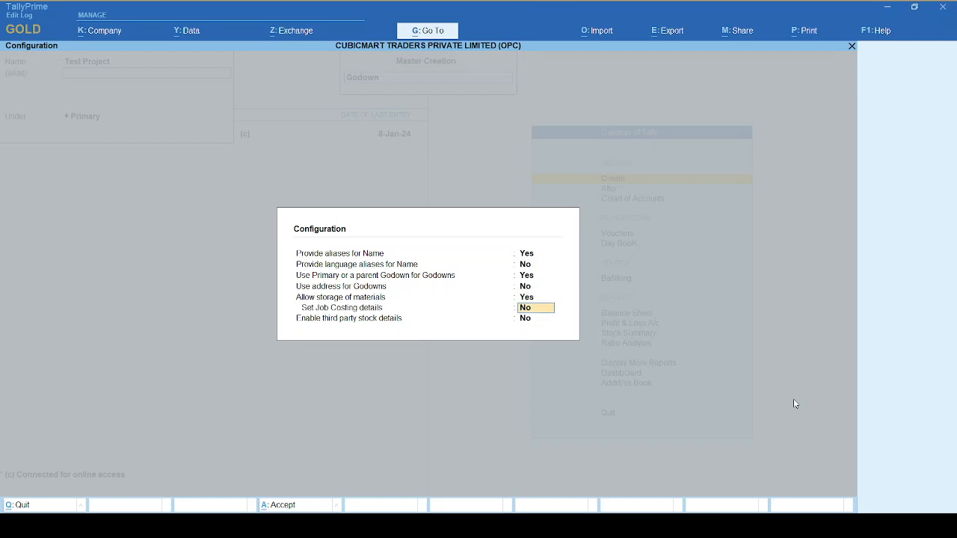
type("y")
key("Return")
key("Up")
key("Up")
key("Down")
key("Down")
key("Return")
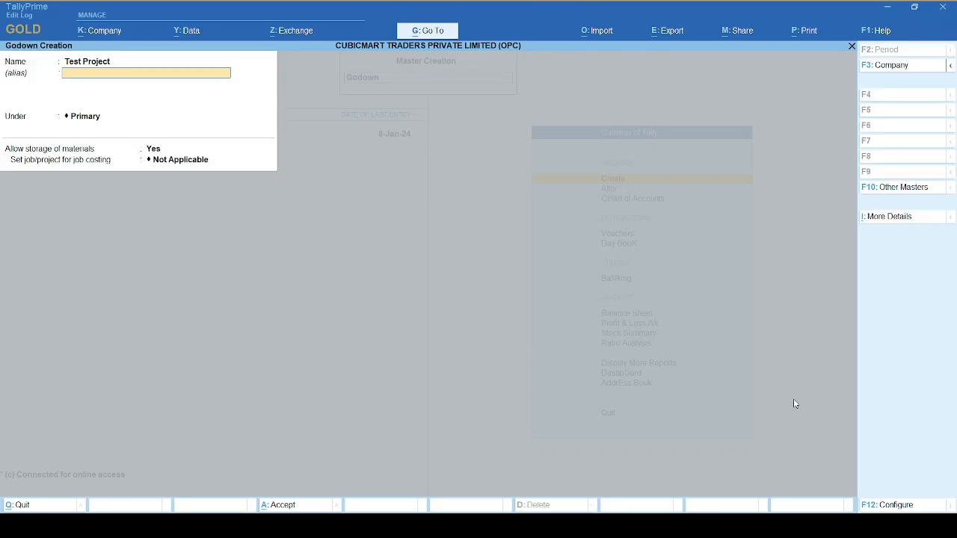
key("Return")
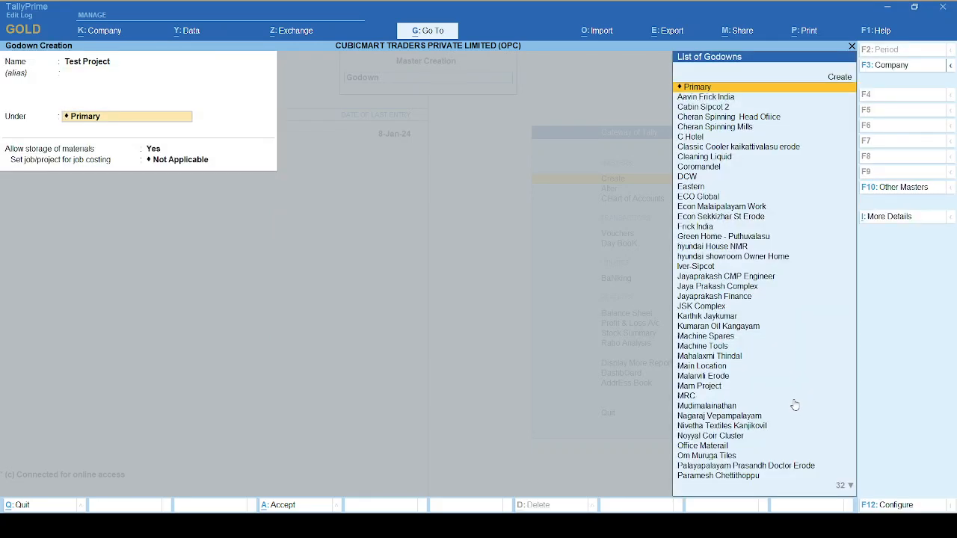
key("Return")
key("Up")
type("te")
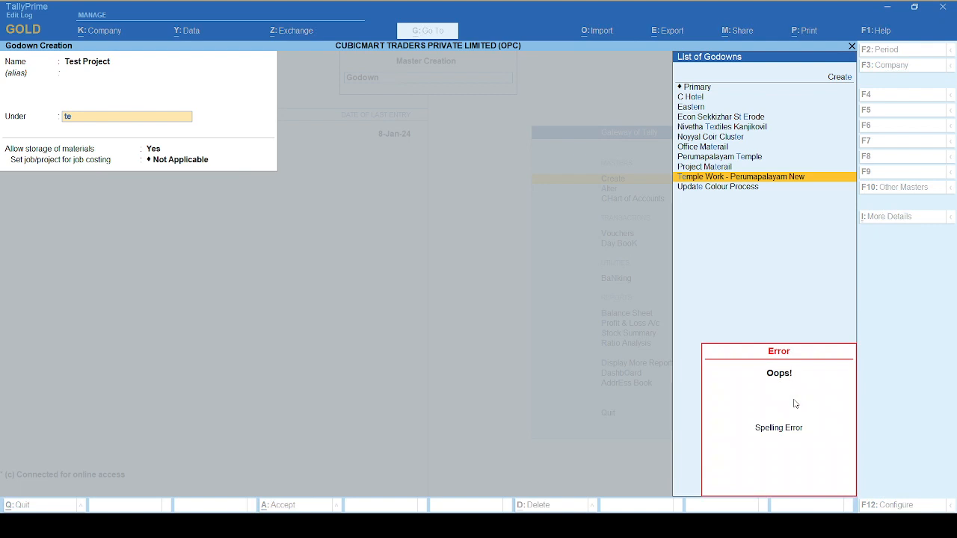
key("Down")
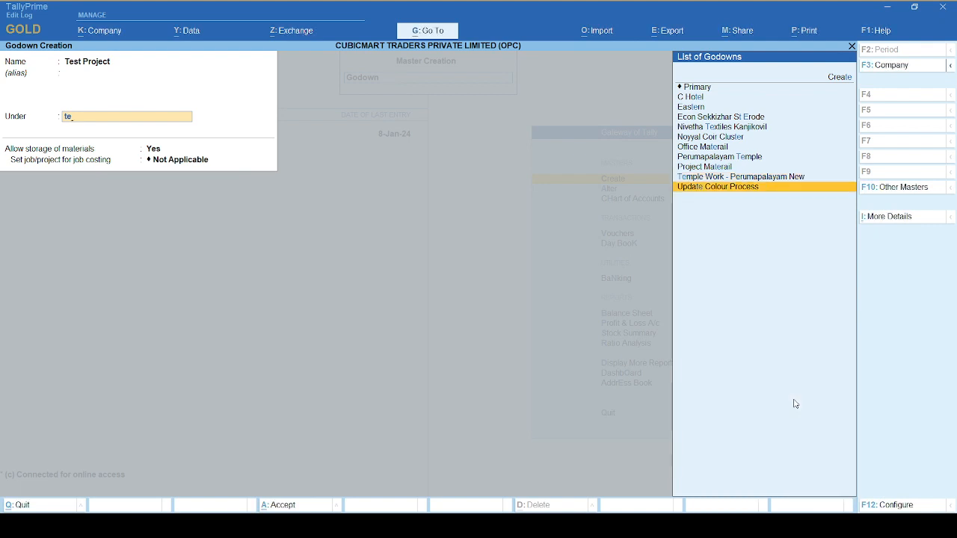
key("BackSpace")
key("BackSpace")
type("te")
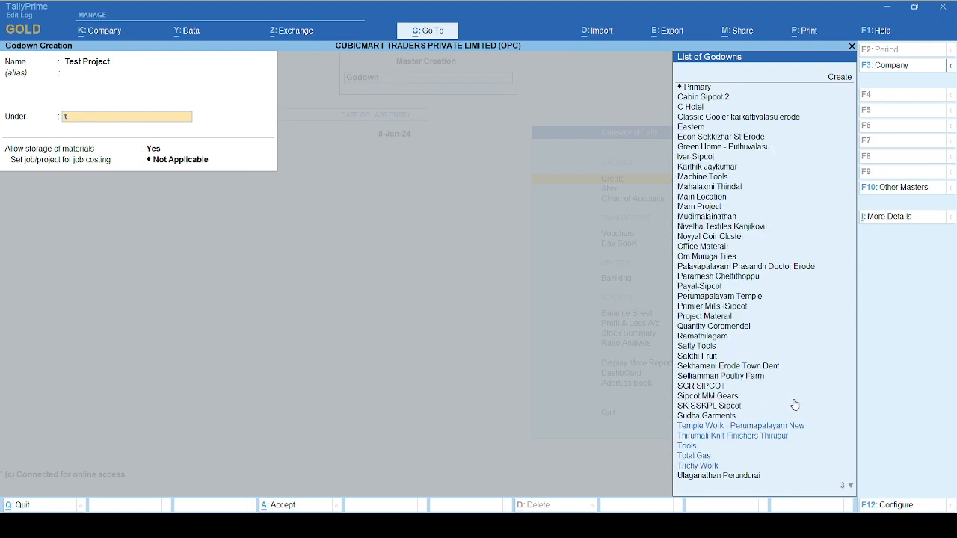
key("Up")
key("Up")
key("Up")
key("Up")
key("Up")
key("Up")
key("Up")
key("Up")
key("Up")
key("Up")
key("Up")
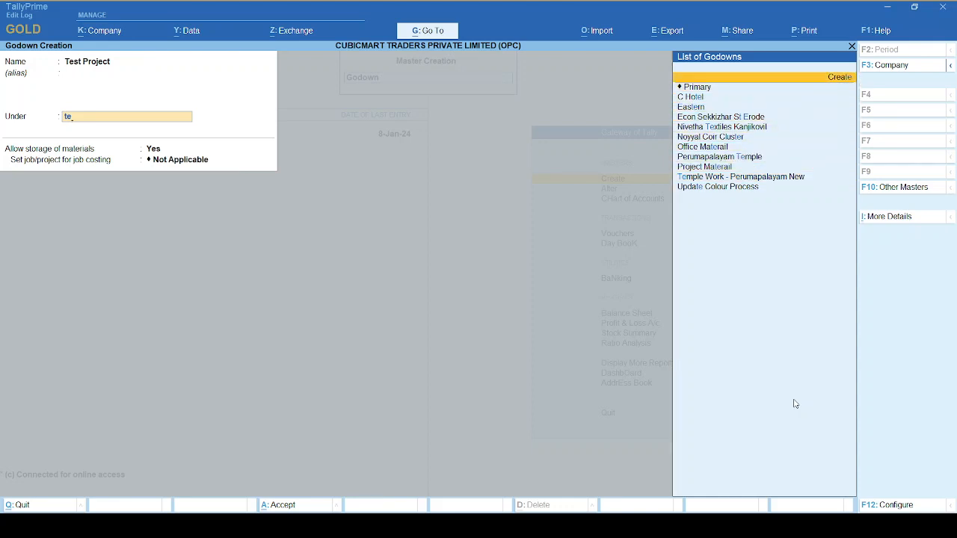
key("BackSpace")
key("BackSpace")
Place the Test Project godown under Primary and keep Allow storage of materials at Yes.
key("Up")
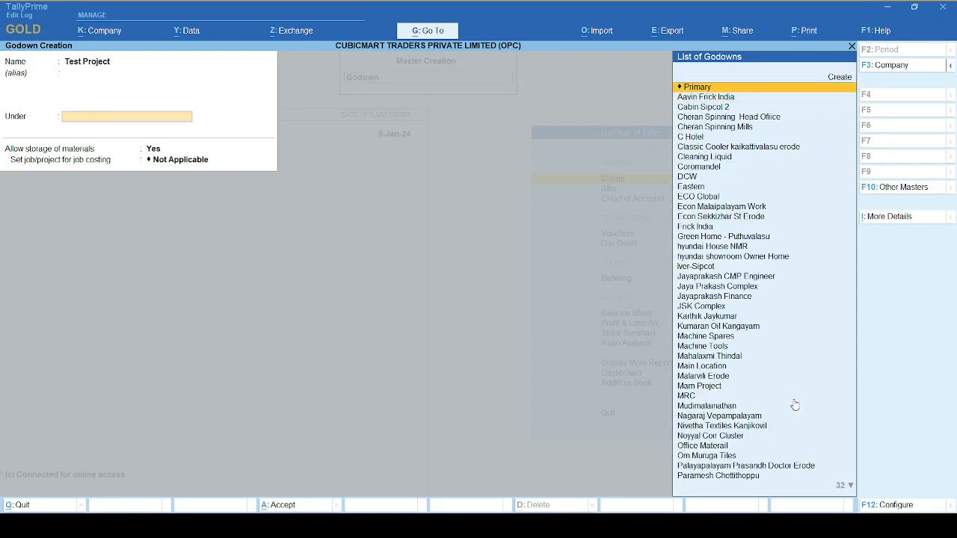
key("Return")
key("Return")
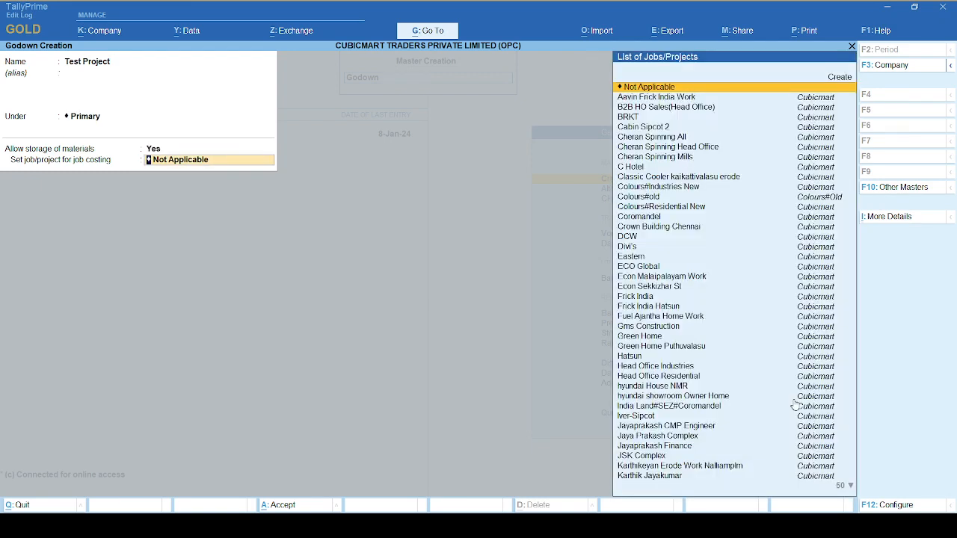
Set Test Project as the godown's job/project for job costing, save the godown and leave master creation.
type("Test")
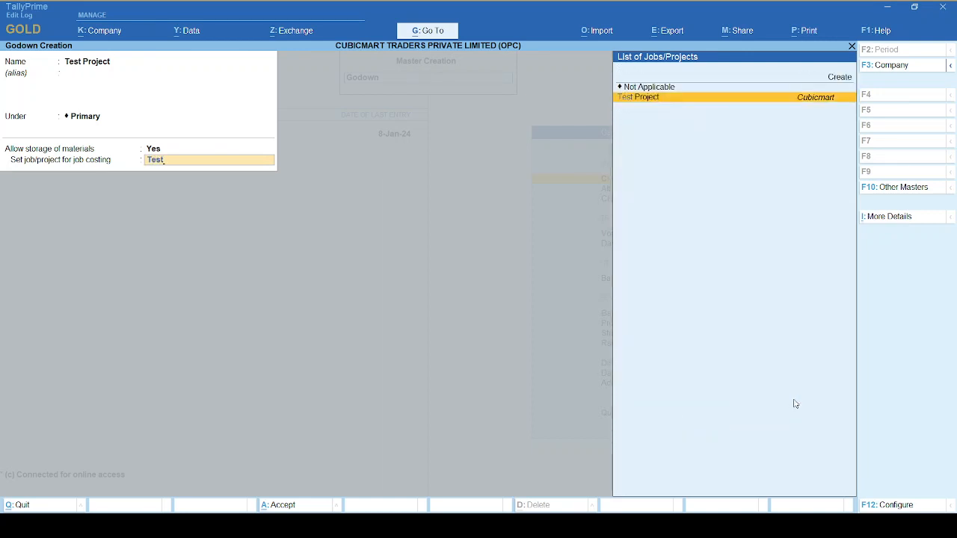
key("Return")
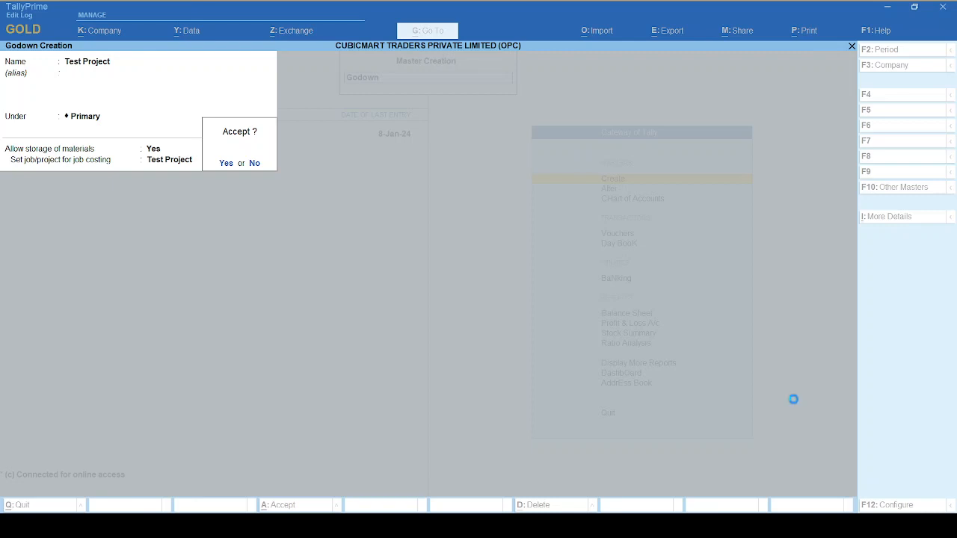
key("Return")
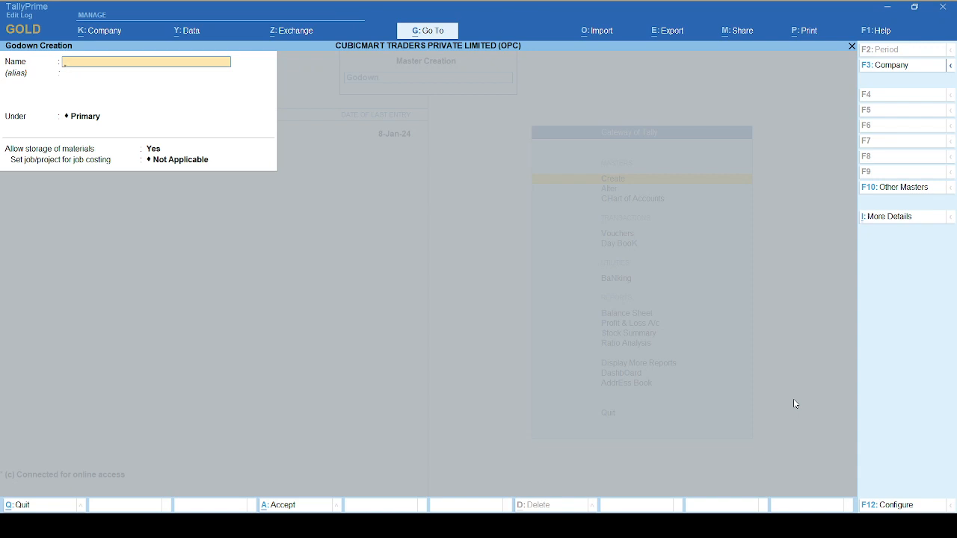
key("Escape")
key("y")
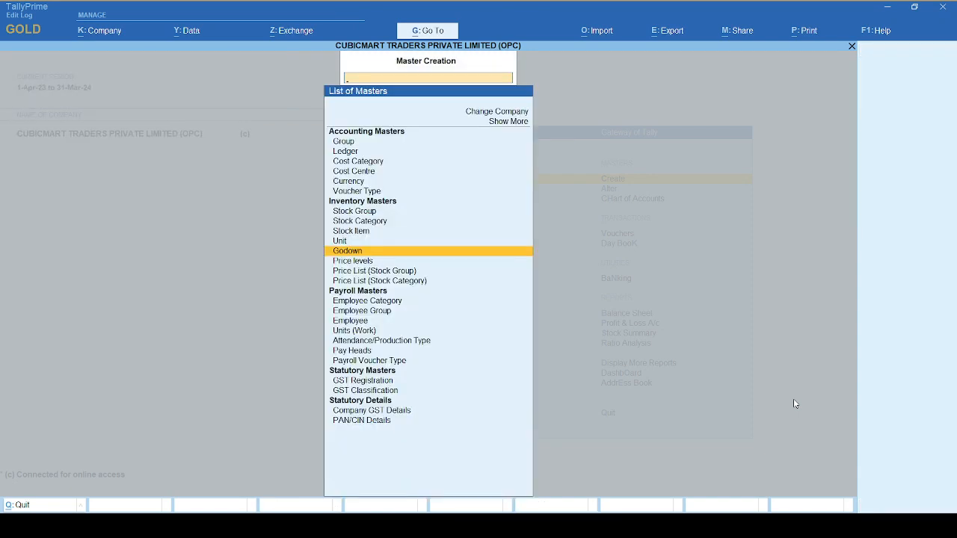
key("Escape")
Search the alterable masters for "Test" and check the Test Project entries under Cost Centre and Godown.
key("Down")
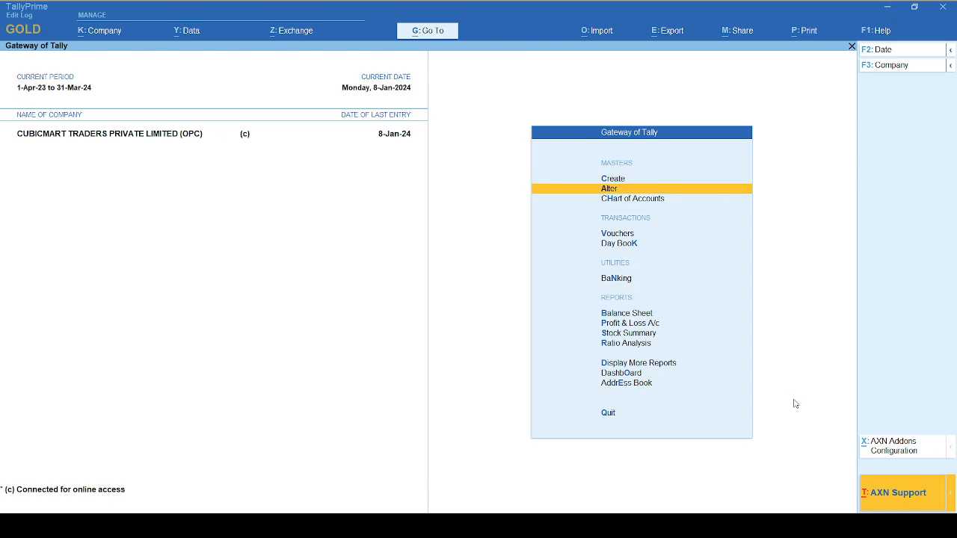
key("Return")
type("Test")
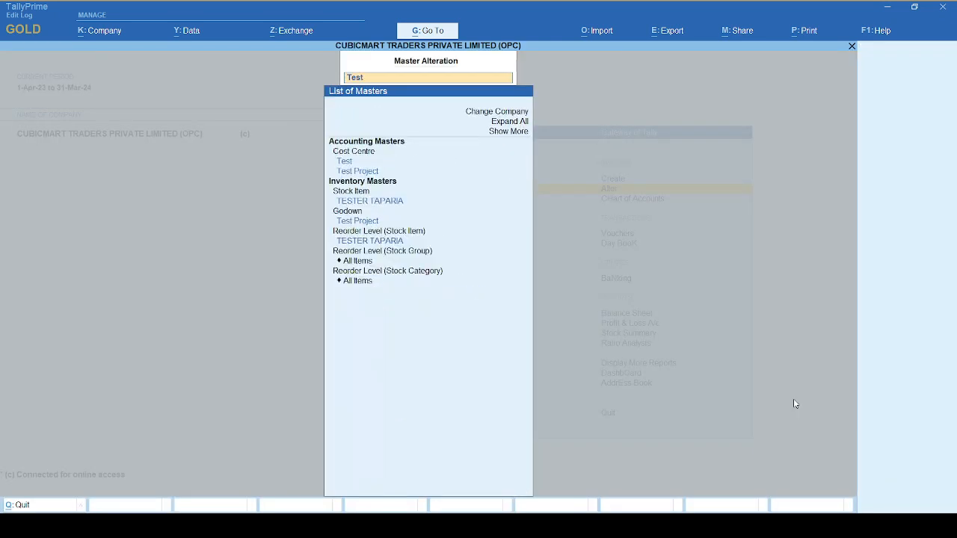
key("Down")
key("Down")
key("Down")
key("Down")
key("Down")
key("Down")
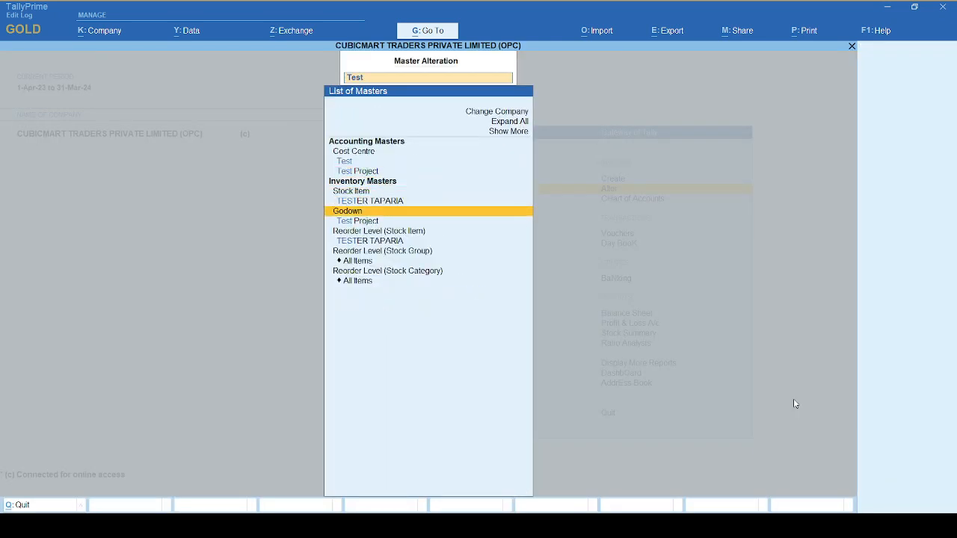
key("Up")
key("Up")
key("Up")
key("Up")
key("Up")
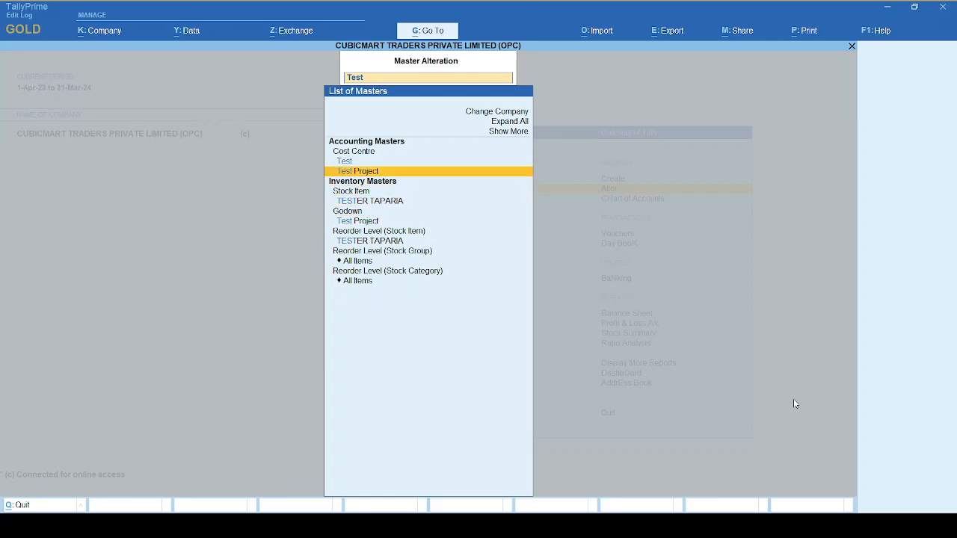
key("Escape")
key("Escape")
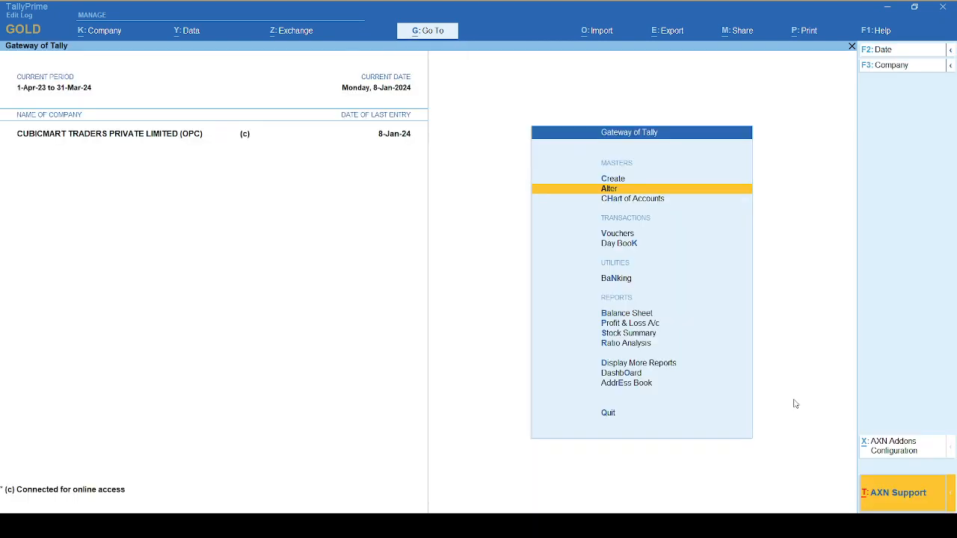
Open the Job Work Analysis report for Test Project and view its material consumption summary.
key("d")
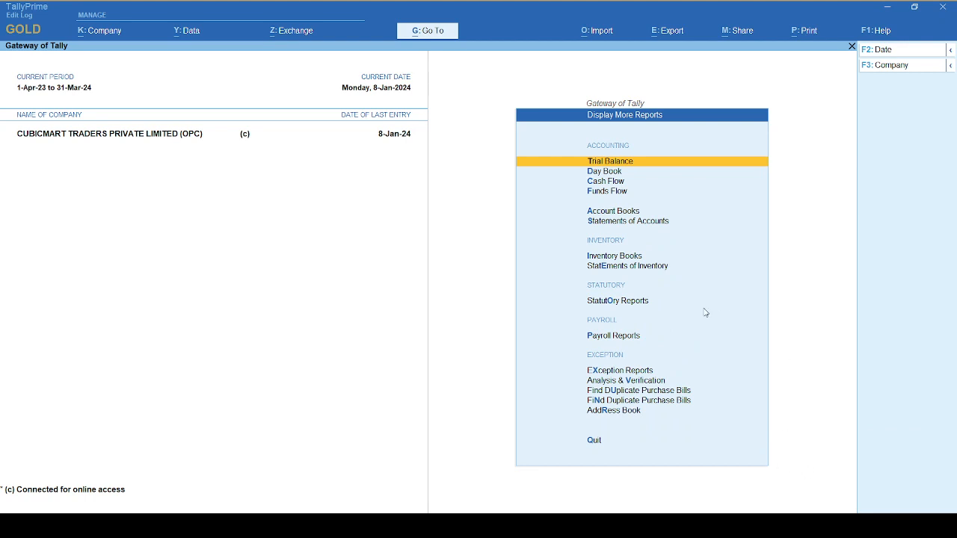
left_click(620, 267)
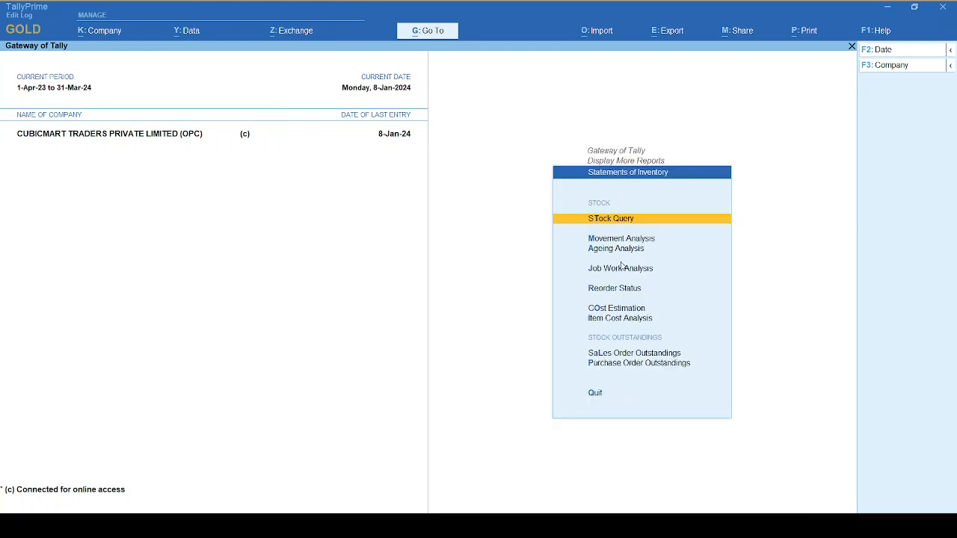
left_click(622, 271)
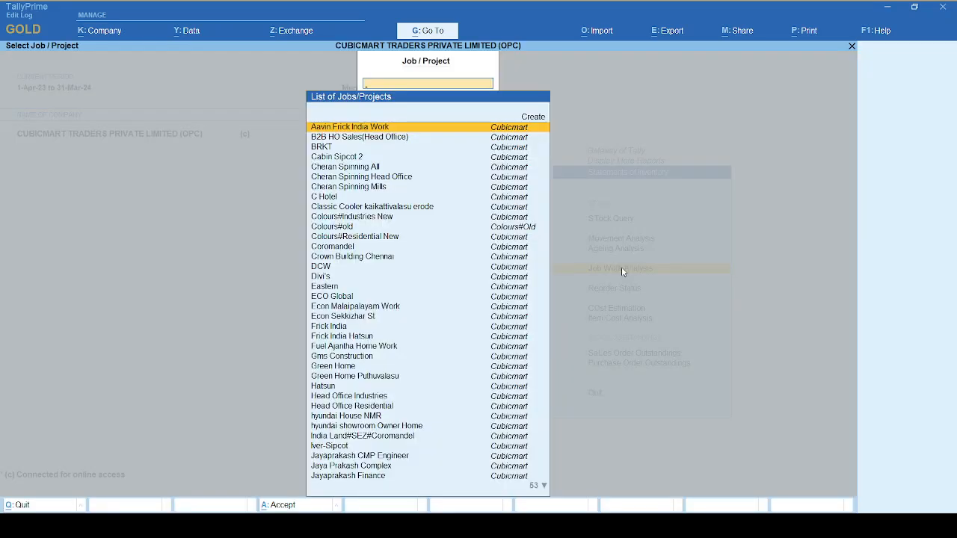
type("Test")
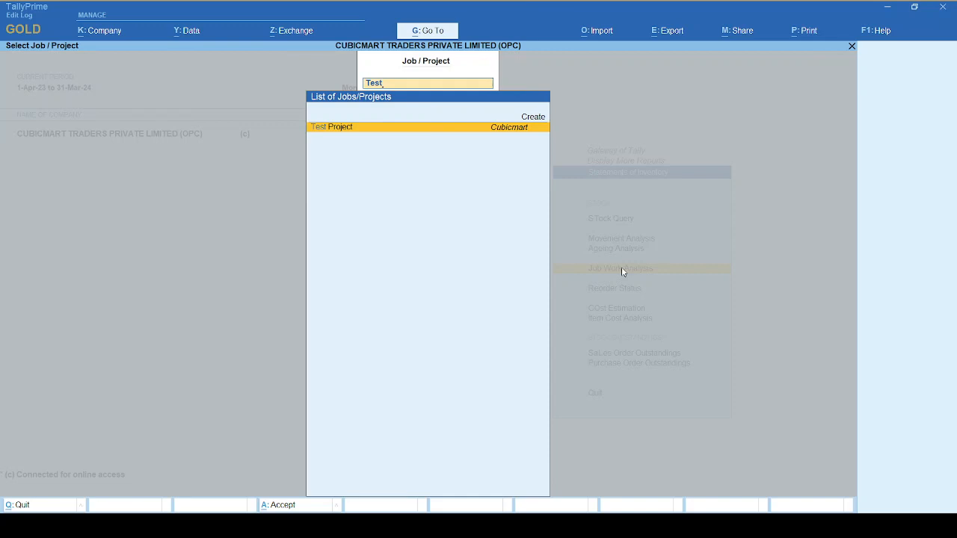
key("Return")
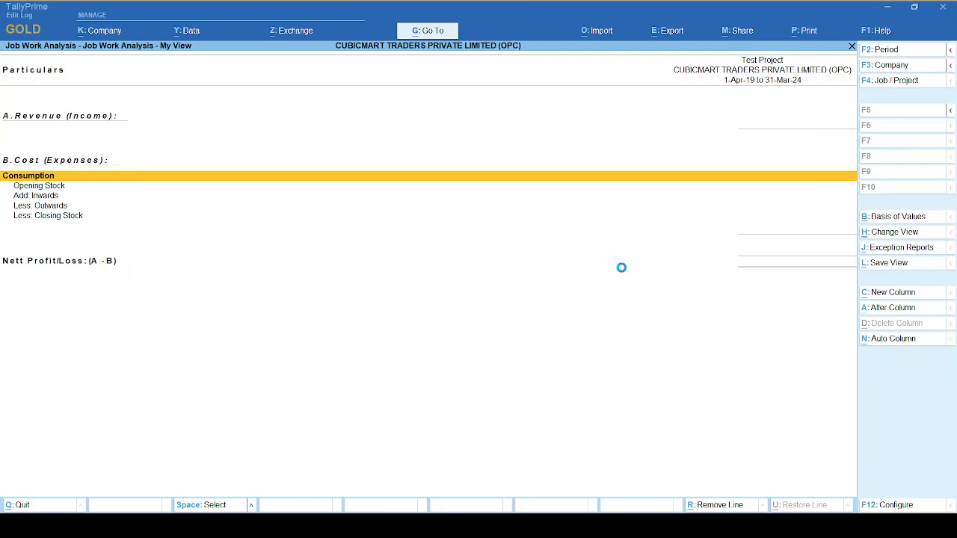
key("Return")
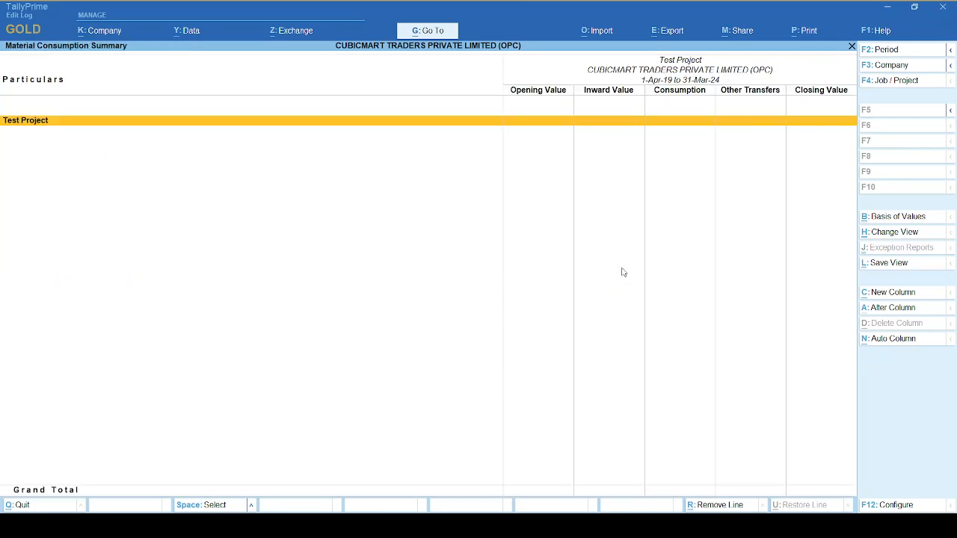
key("Escape")
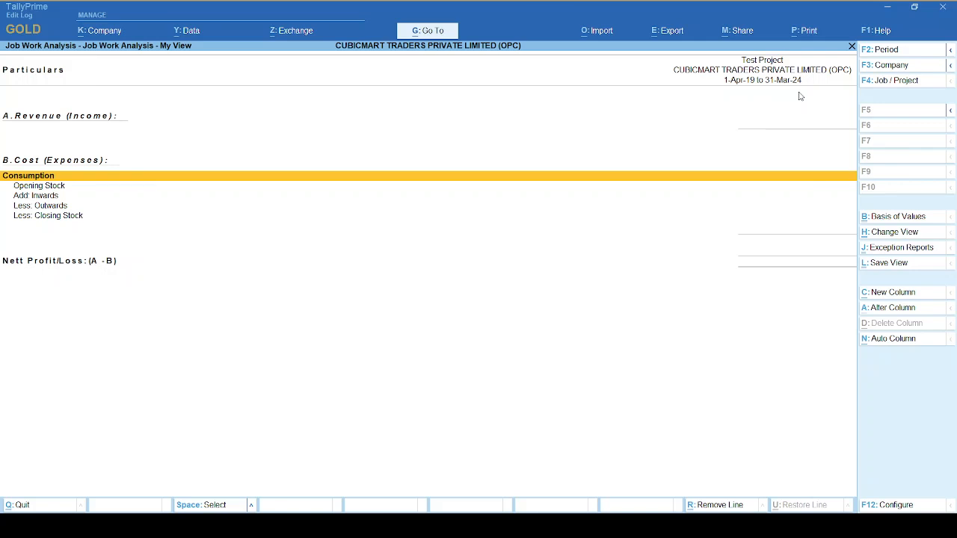
key("F2")
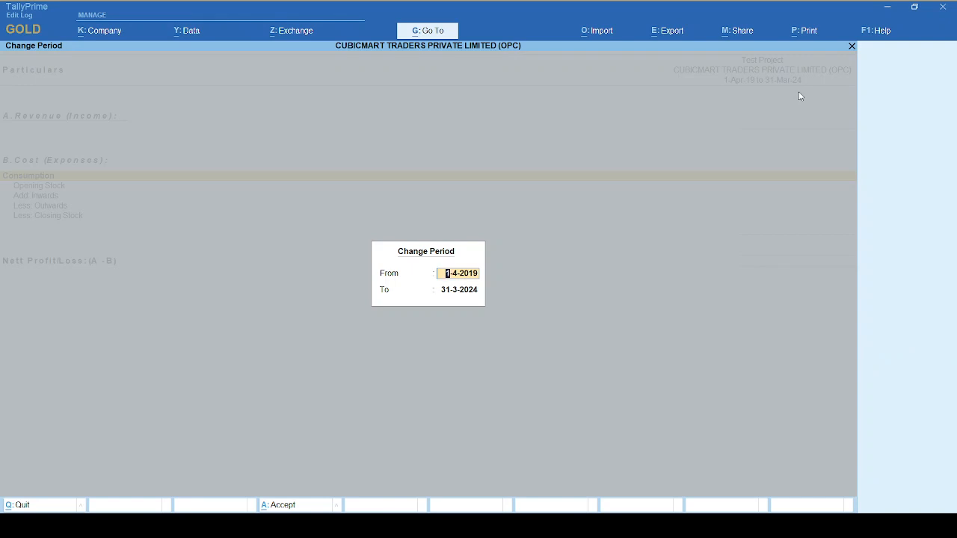
key("BackSpace")
key("Escape")
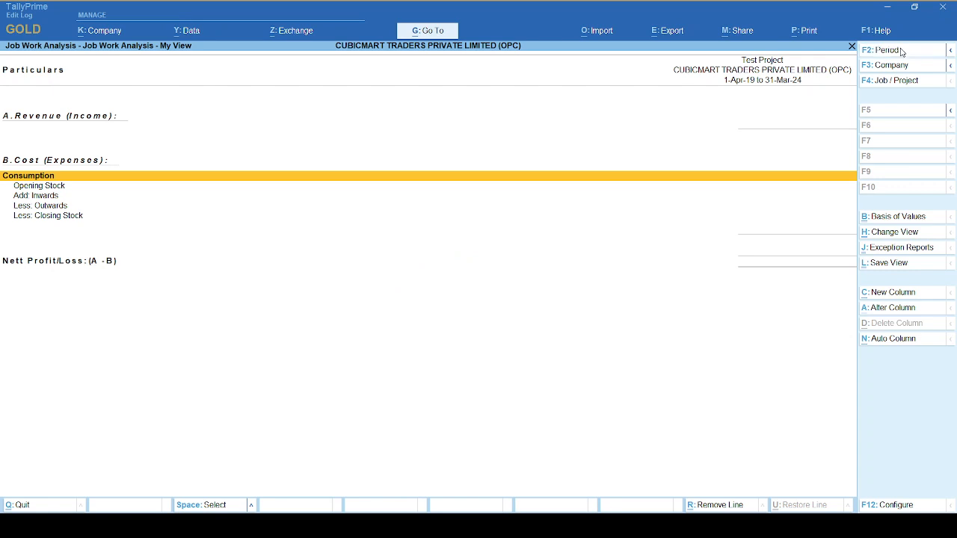
left_click(901, 51)
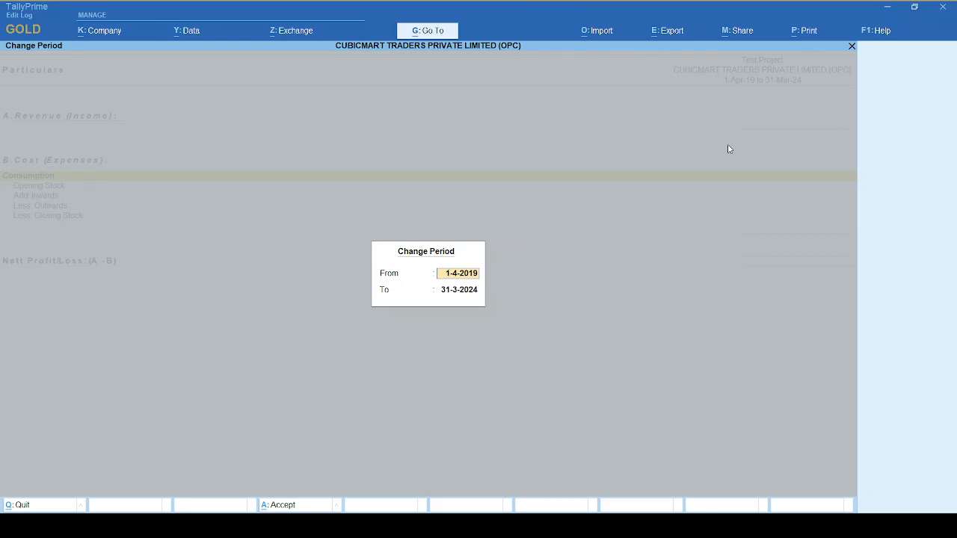
key("Escape")
key("Escape")
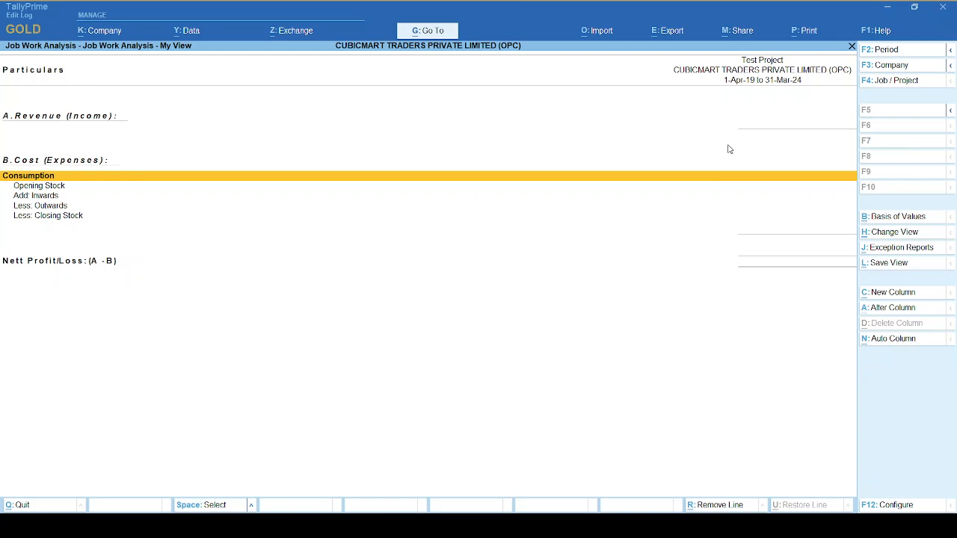
Close the Job Work Analysis report and return to the Gateway of Tally without quitting the program.
key("Down")
key("Up")
key("Escape")
key("Escape")
key("Escape")
key("Escape")
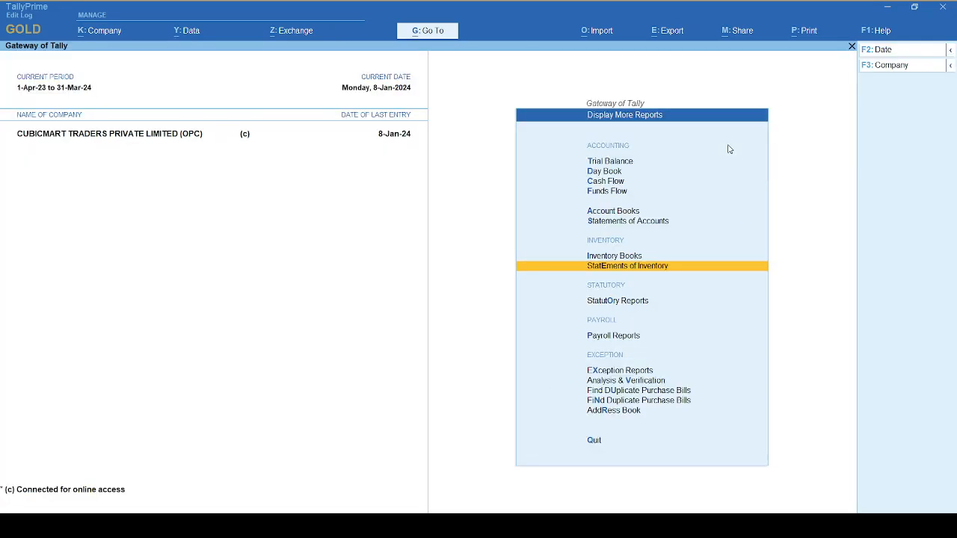
key("Escape")
key("Escape")
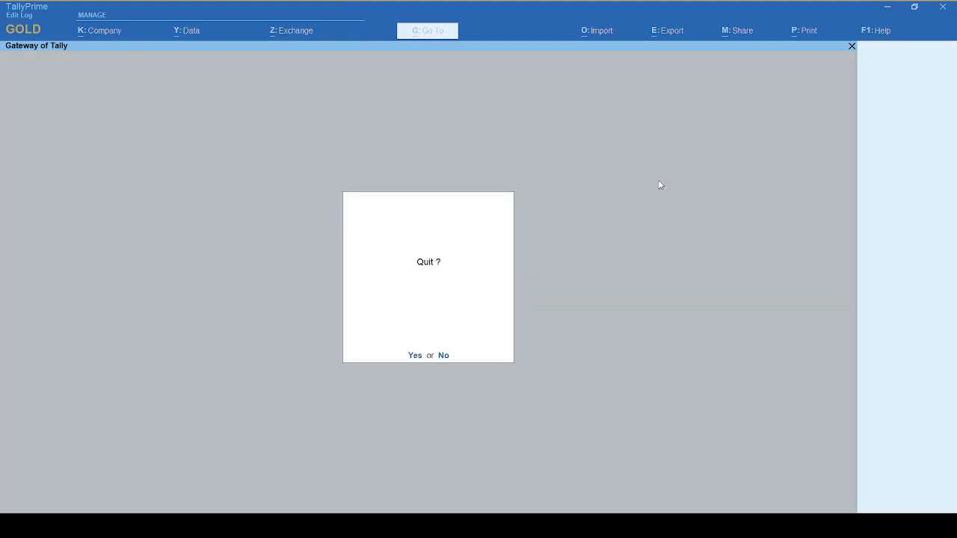
key("n")
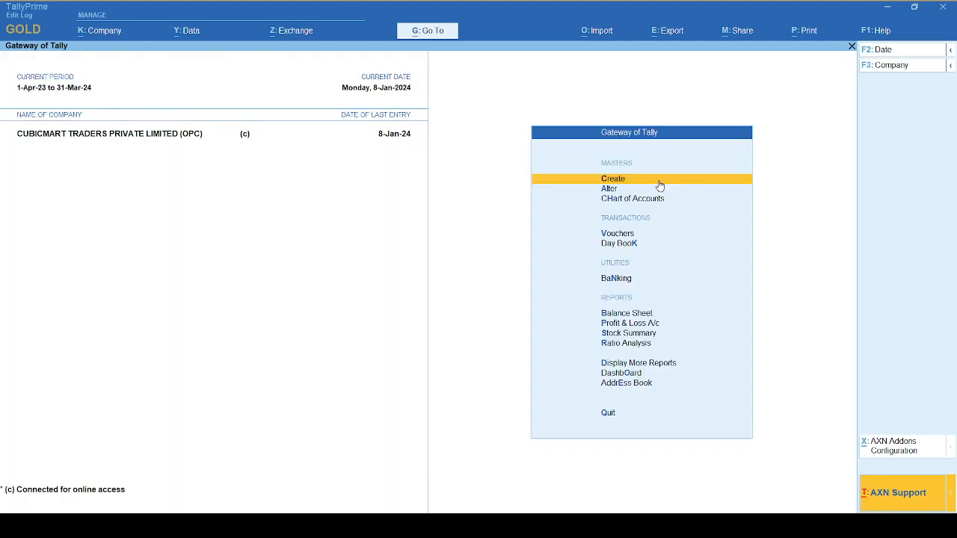
Start a New Purchase voucher, leaving the supplier invoice number and date blank.
left_click(618, 233)
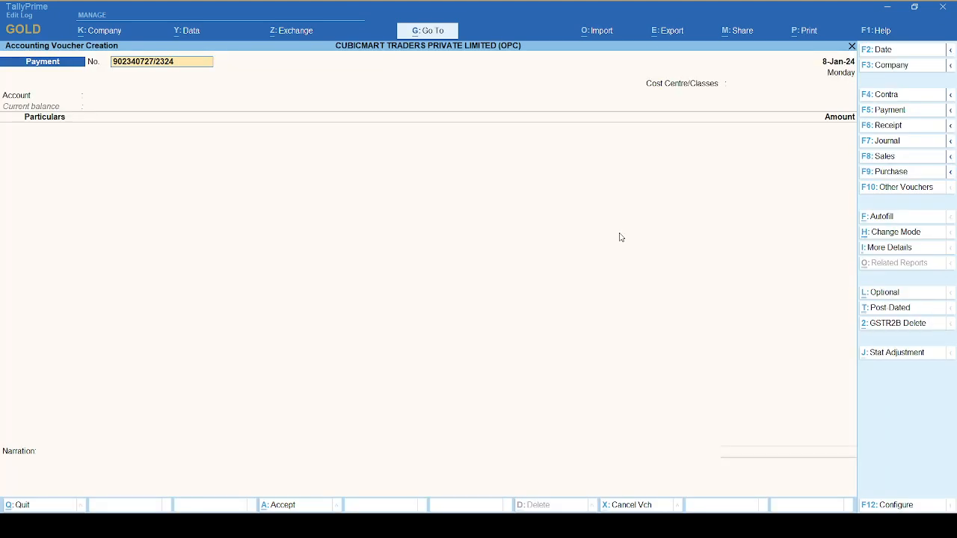
left_click(889, 172)
key("Return")
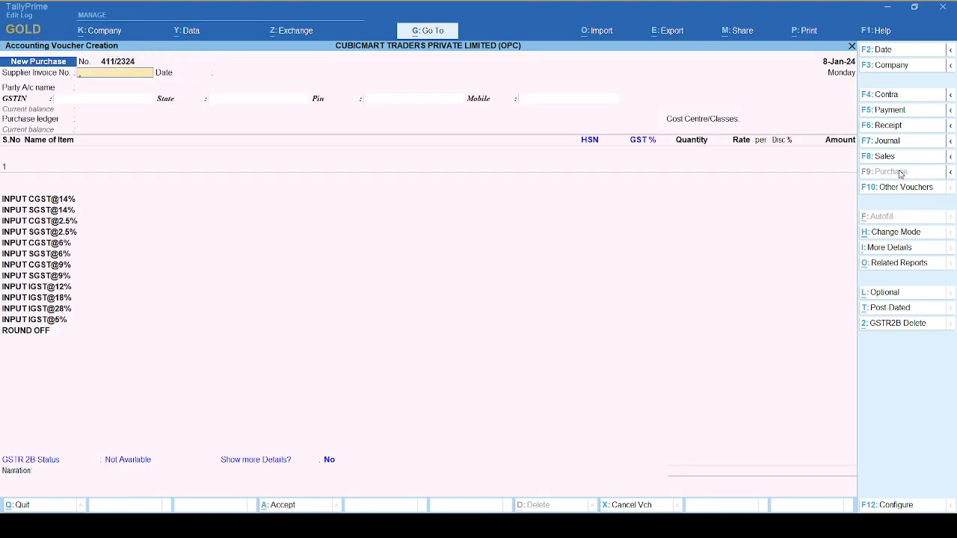
key("Return")
key("Return")
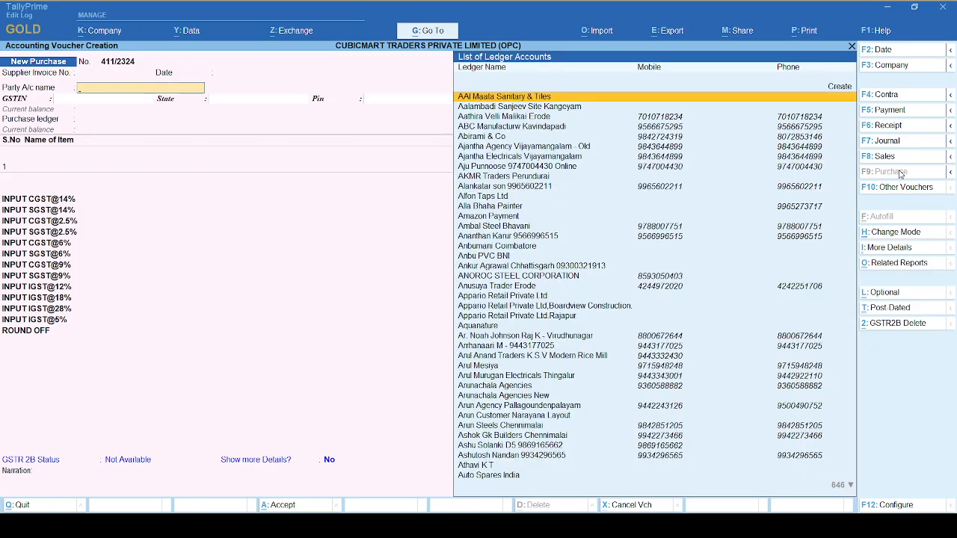
Choose Counter Sales as the party account, leave the receipt details blank and accept the default party details.
type("Cou")
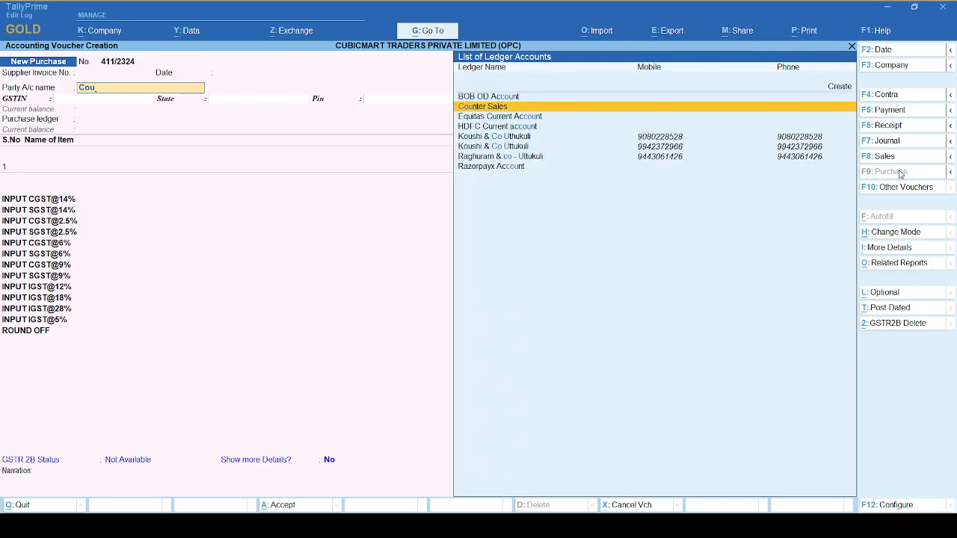
key("Return")
key("Return")
key("Return")
key("Return")
key("Return")
key("Return")
key("Return")
key("Return")
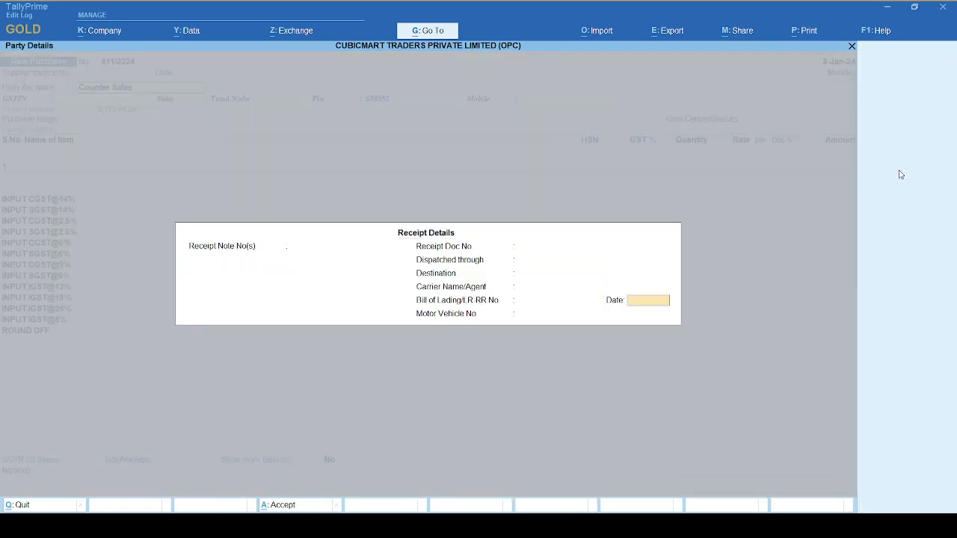
key("Return")
key("Return")
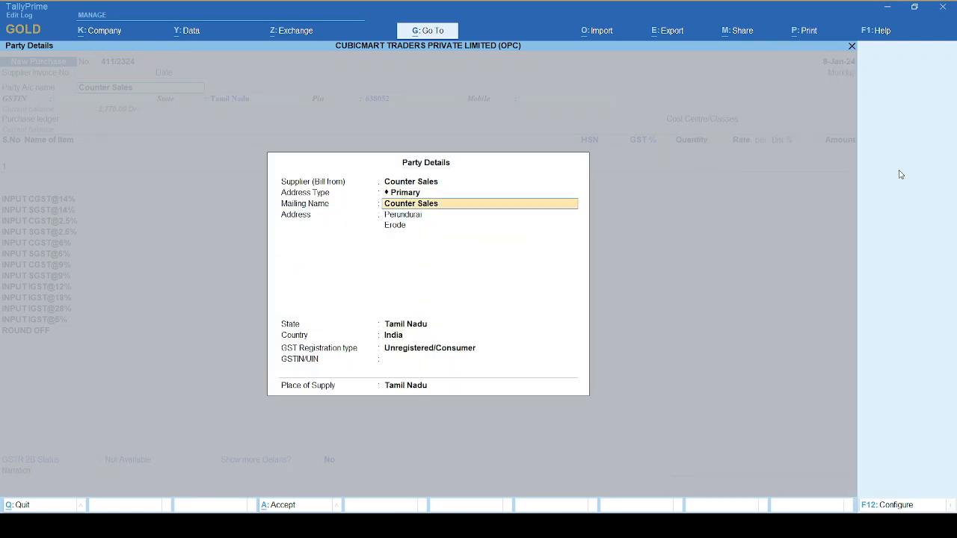
key("Return")
key("Return")
key("Return")
key("Return")
key("Return")
key("Return")
key("Return")
key("Return")
key("Return")
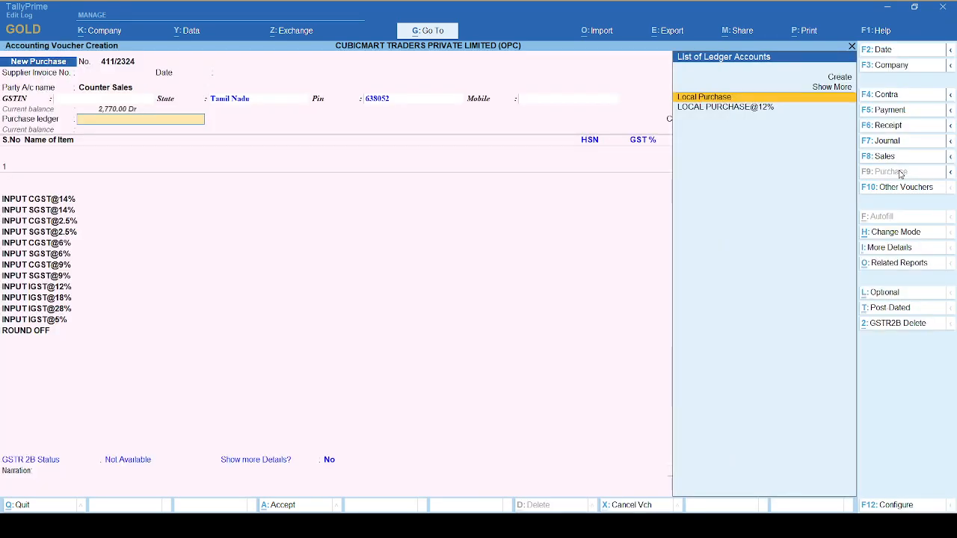
Set the purchase ledger to Local Purchase and keep Cost Centre/Classes at Not Applicable.
key("Return")
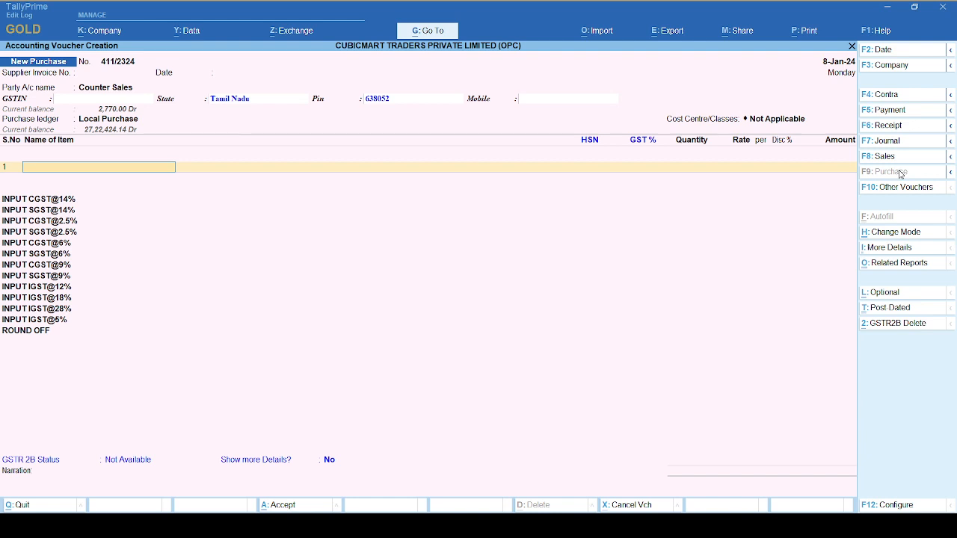
key("BackSpace")
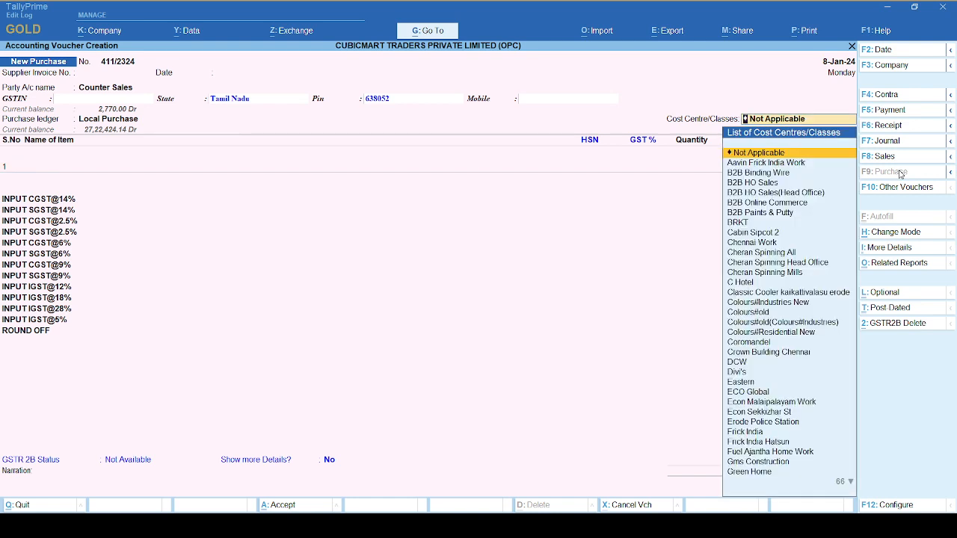
key("Return")
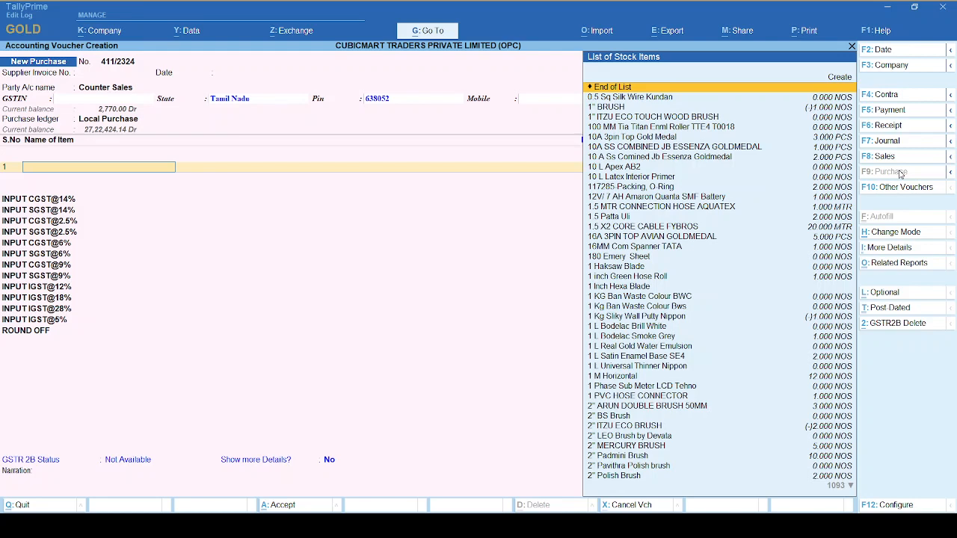
Find the putty items in the stock list and choose Putty Plate 12" as the voucher's first item.
type("Putty")
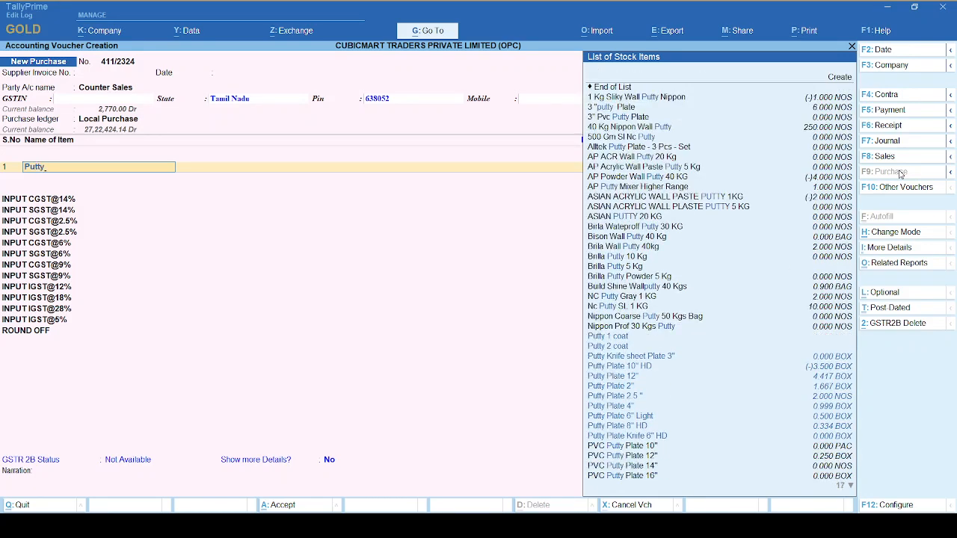
key("Down")
key("Down")
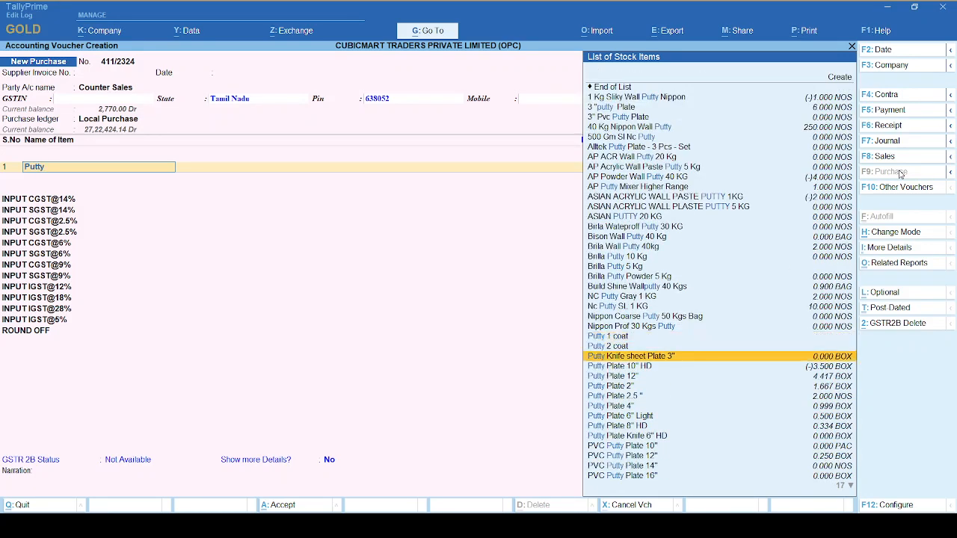
key("Up")
key("Up")
key("Down")
key("Down")
key("Down")
key("Down")
key("Down")
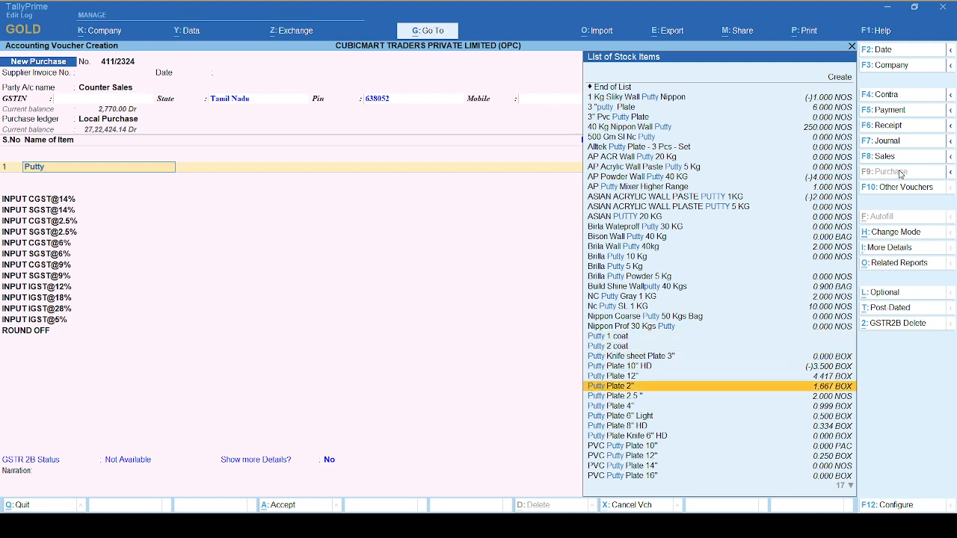
key("Down")
key("Up")
key("Up")
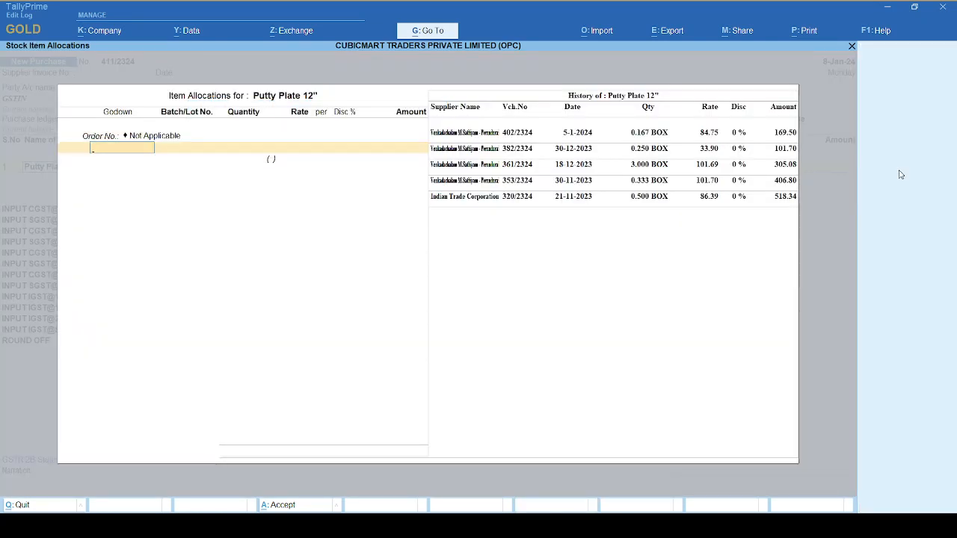
Allocate Putty Plate 12" to the Test Project godown under a new batch number named Test.
key("Return")
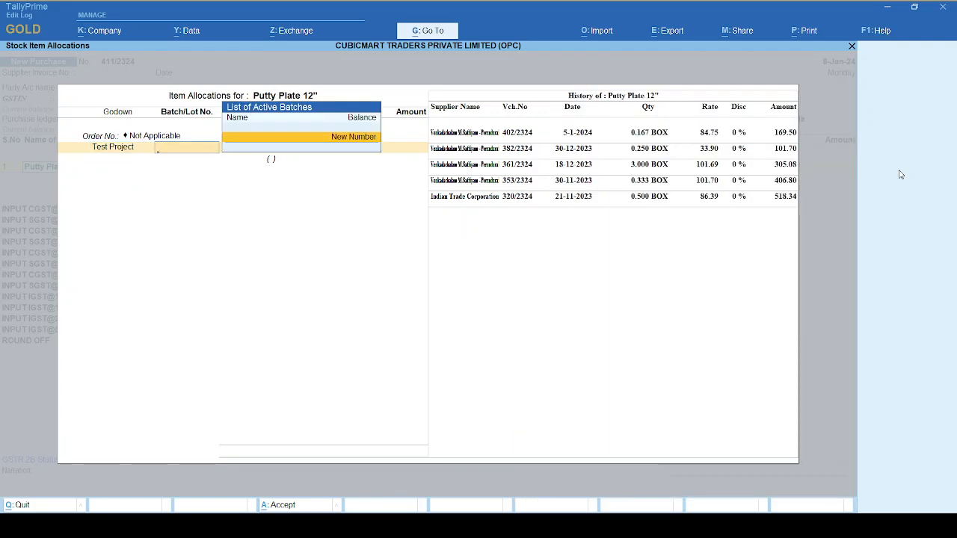
key("Return")
type("Test")
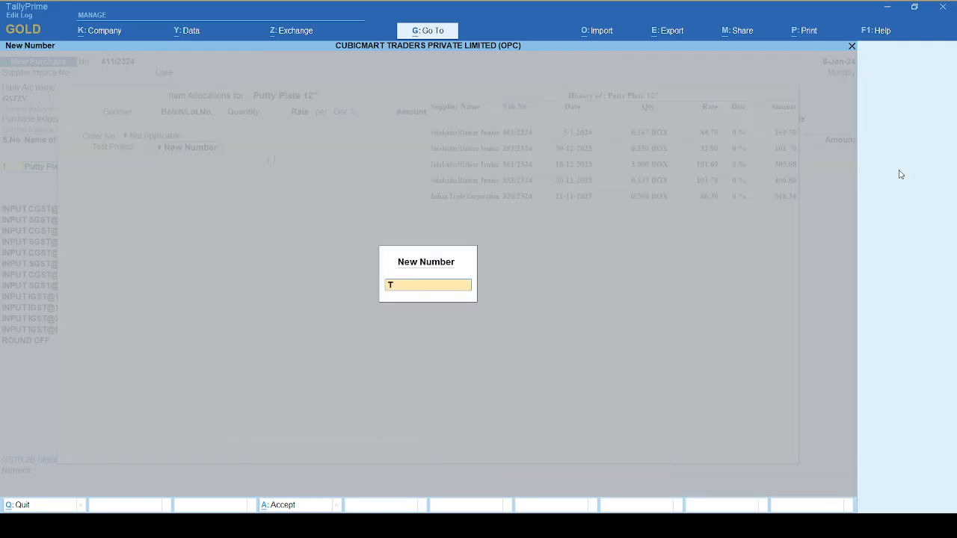
key("Return")
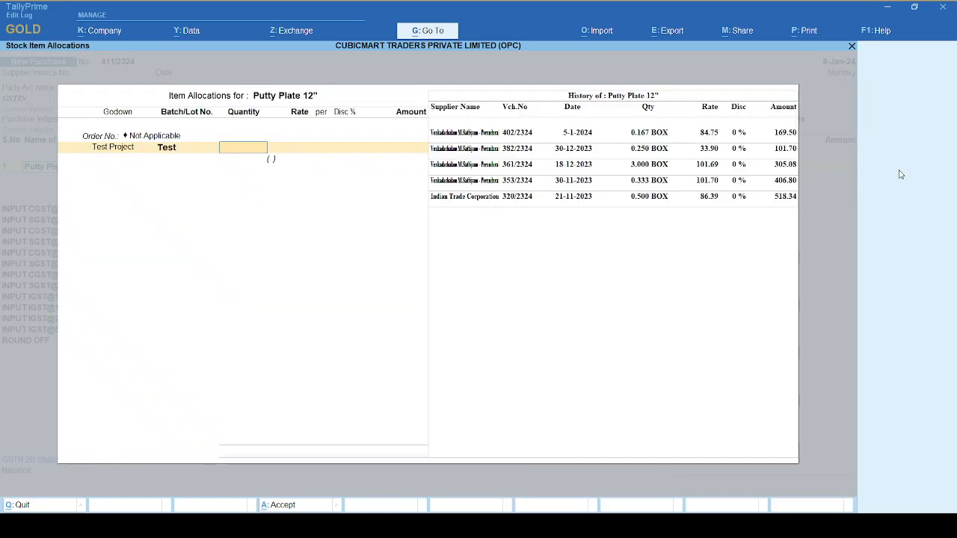
Set the Putty Plate 12" quantity to 1 BOX, keep the default rate without a discount, and complete the item line.
type("1")
key("Return")
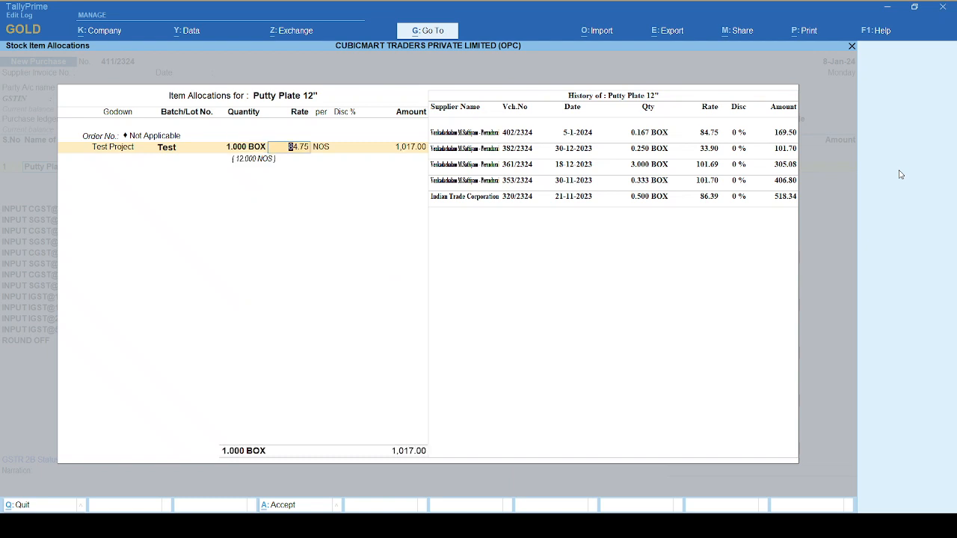
key("Return")
key("Return")
key("Return")
key("Return")
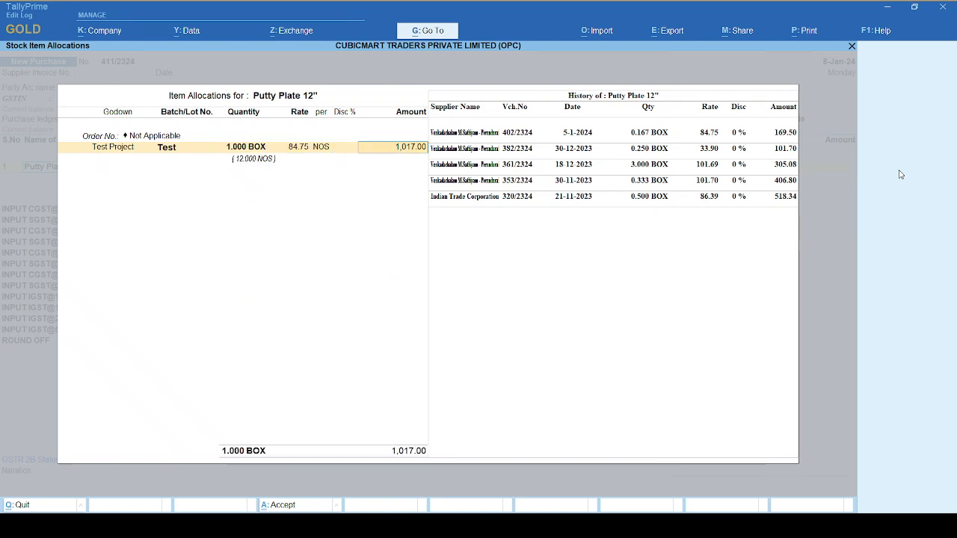
key("Return")
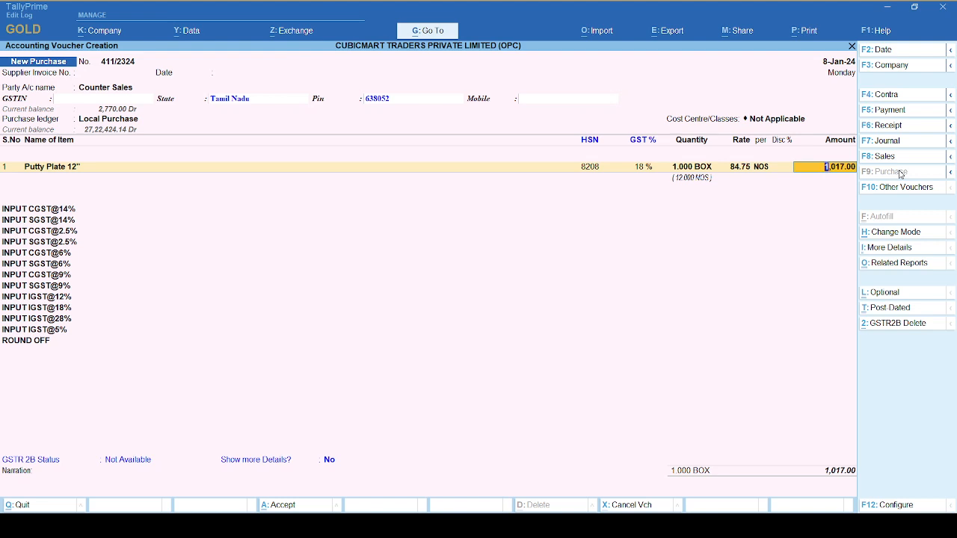
End the item list and leave all the input GST ledger lines and ROUND OFF blank.
key("Return")
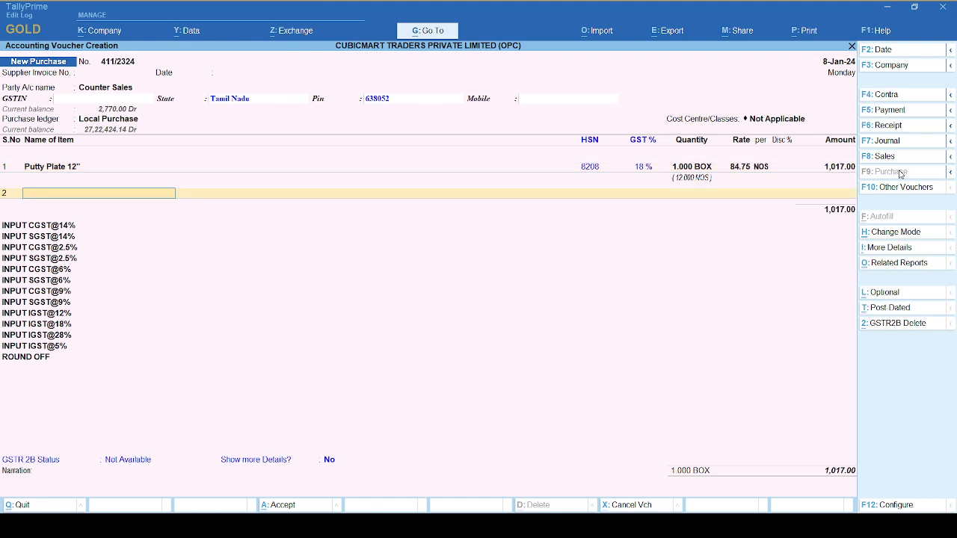
key("Return")
key("Return")
key("Return")
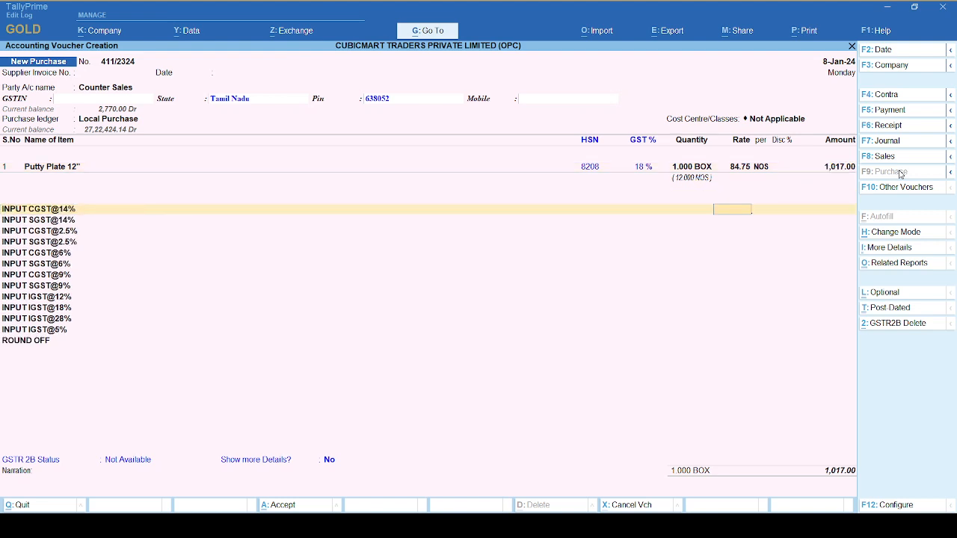
key("Return")
key("Return")
key("Return")
key("Return")
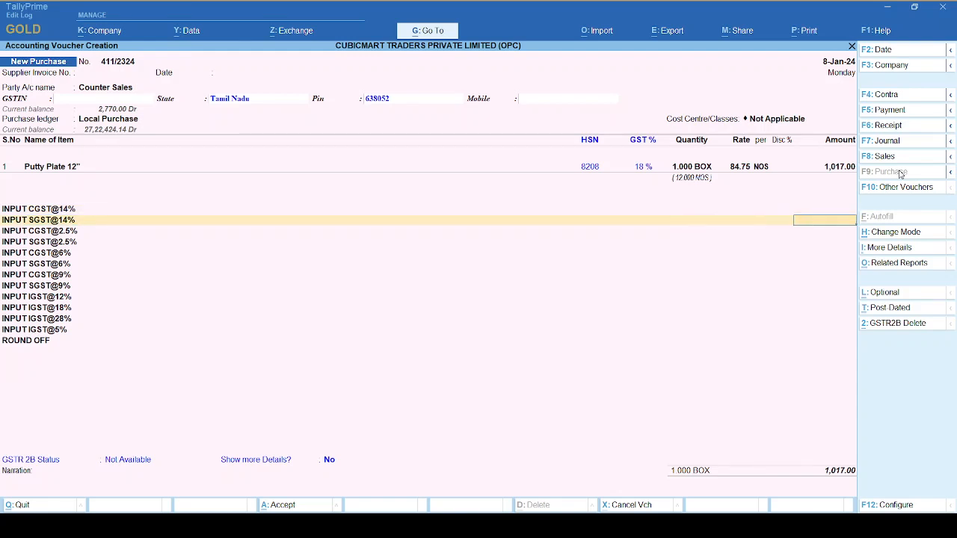
key("Return")
key("Return")
key("Return")
key("Return")
key("Return")
key("Return")
key("Return")
key("Return")
key("Return")
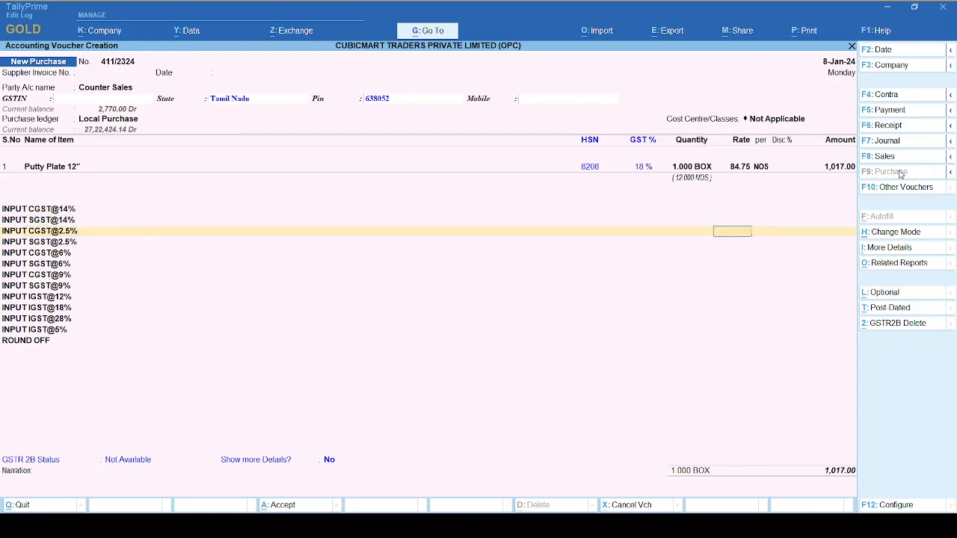
Accept the Counter Sales bill-wise details as New Ref, leave the narration blank and save the purchase voucher.
key("Return")
key("Return")
key("Return")
key("Return")
key("Return")
key("Return")
key("Return")
key("Return")
key("Return")
key("Return")
key("Return")
key("Return")
key("Return")
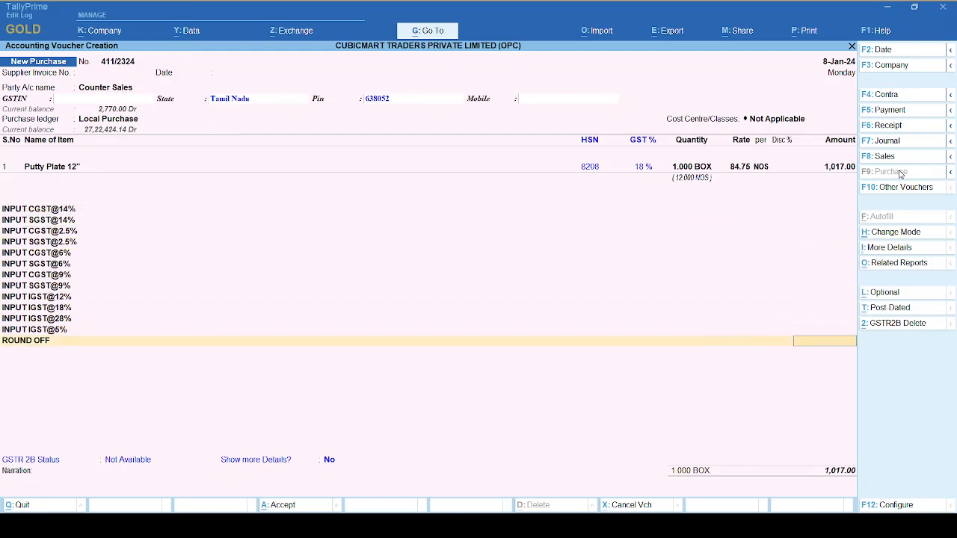
key("Return")
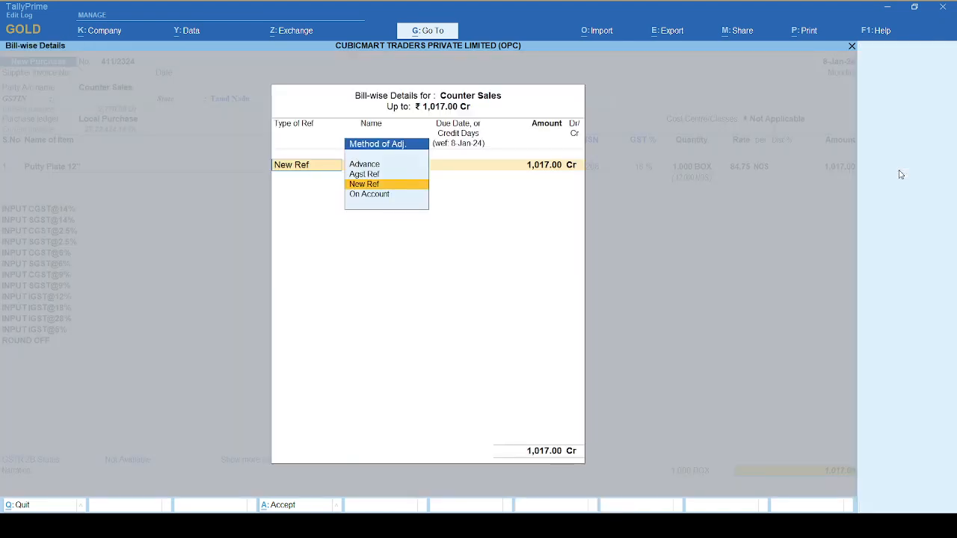
key("Return")
key("Return")
key("Return")
key("Return")
key("Return")
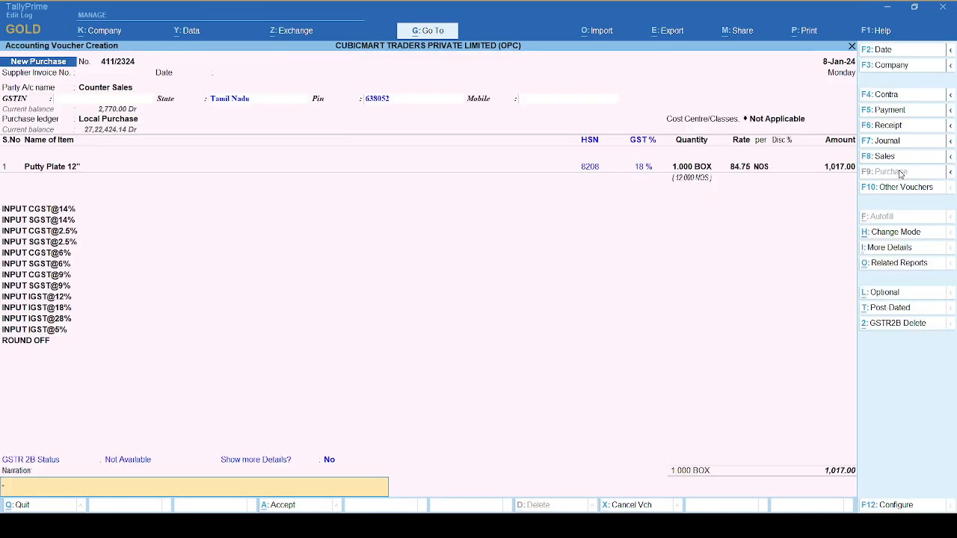
key("Return")
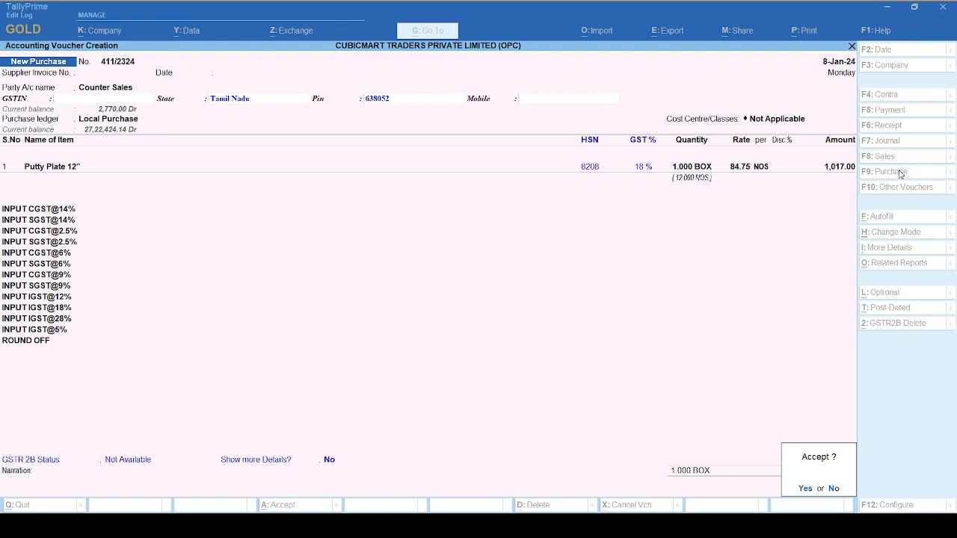
key("Return")
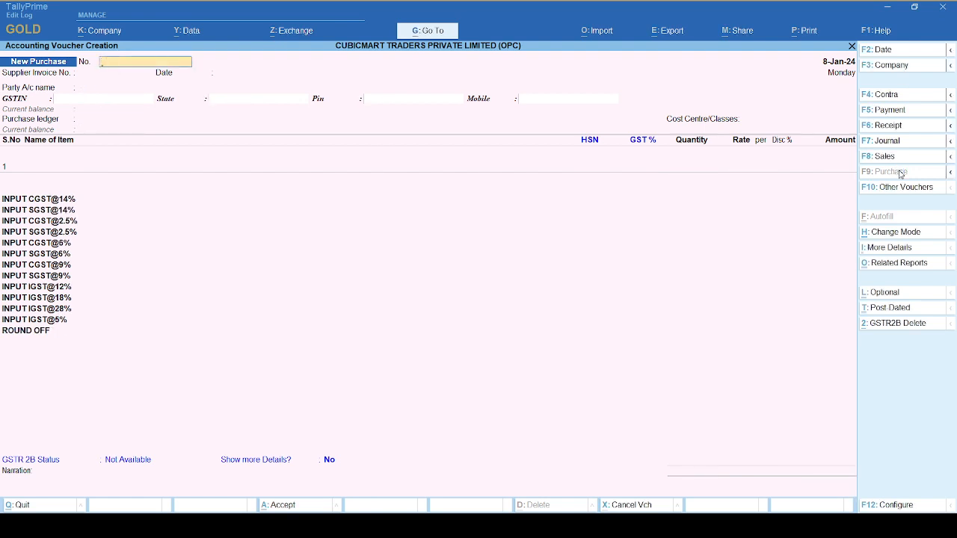
Leave voucher entry and go to the Statements of Inventory among the additional reports.
key("Escape")
key("Down")
key("Down")
key("Down")
key("Down")
key("Down")
key("Down")
key("Down")
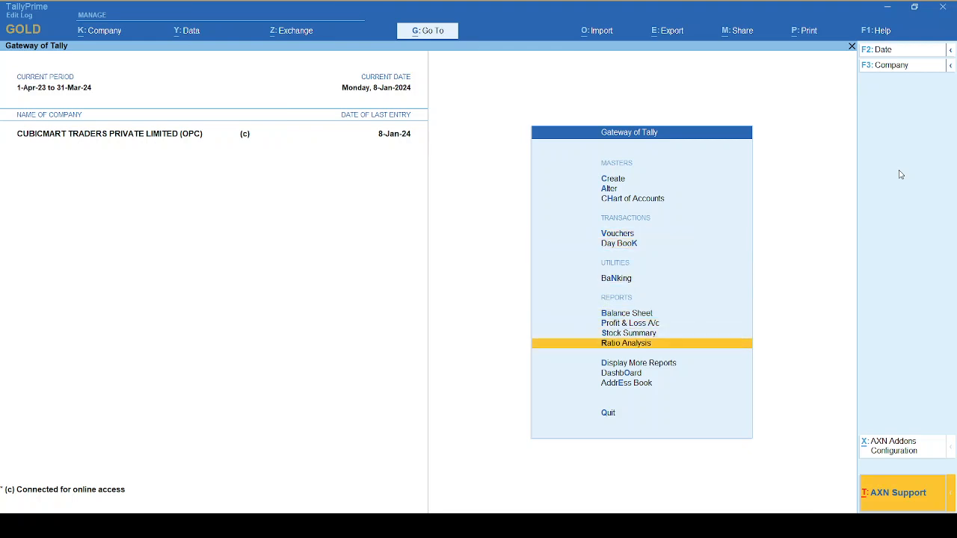
key("Return")
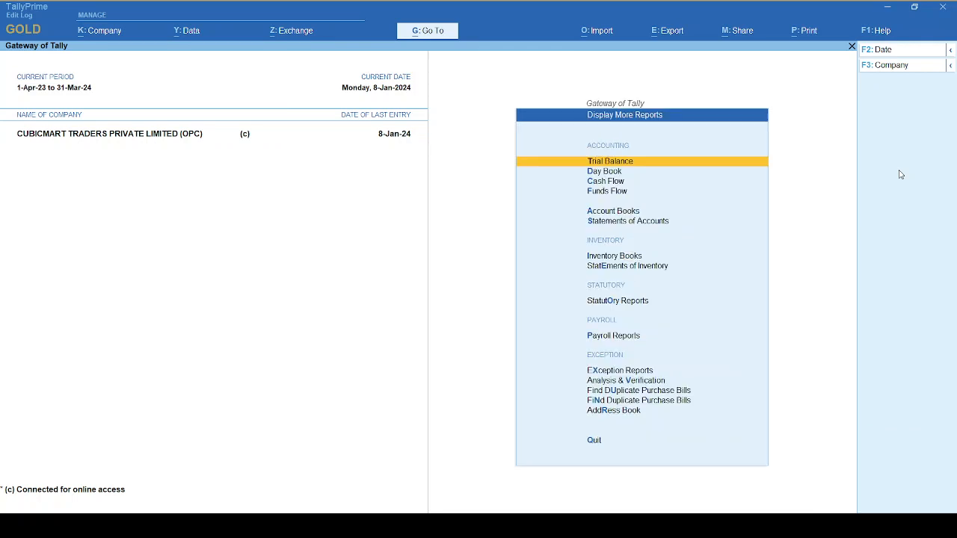
key("Down")
key("Down")
key("Down")
key("Down")
key("Down")
key("Down")
key("Down")
key("Return")
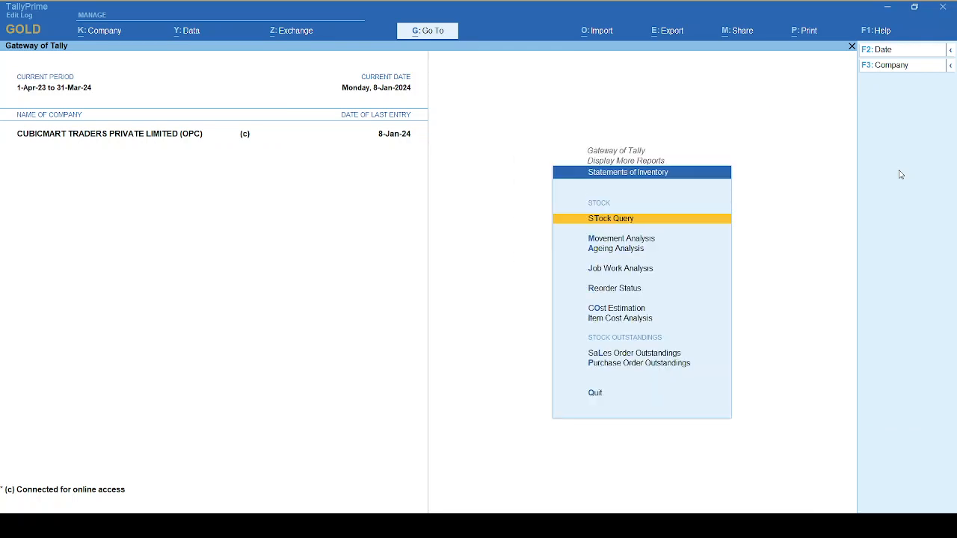
Open the Job Work Analysis report for Test Project.
key("Down")
key("Down")
key("Down")
key("Return")
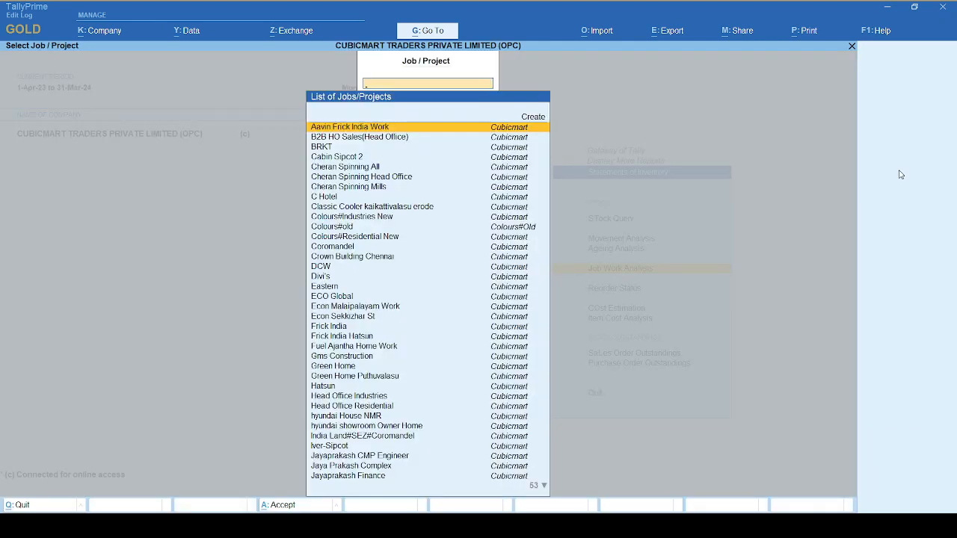
type("Test")
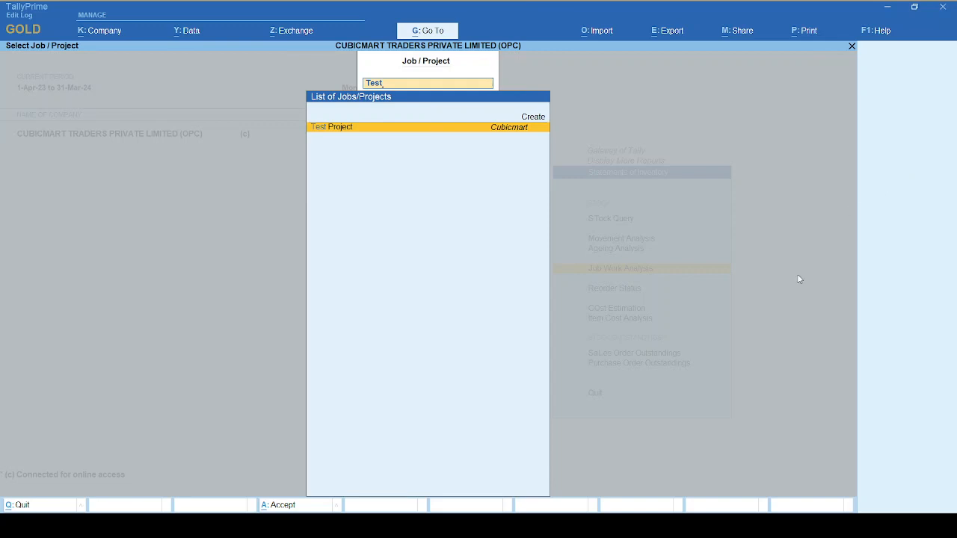
key("Return")
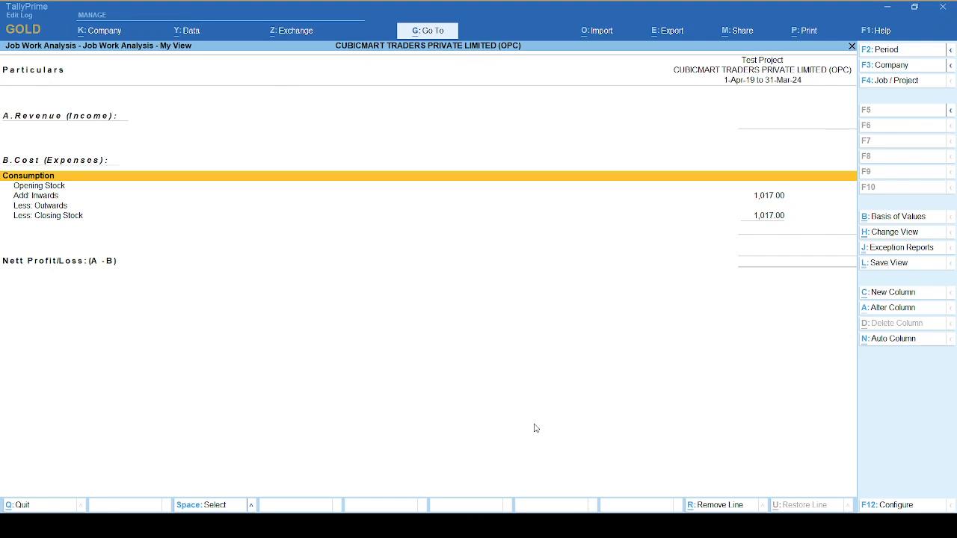
Examine the opening stock, inwards, outwards and closing stock lines under Consumption.
key("Down")
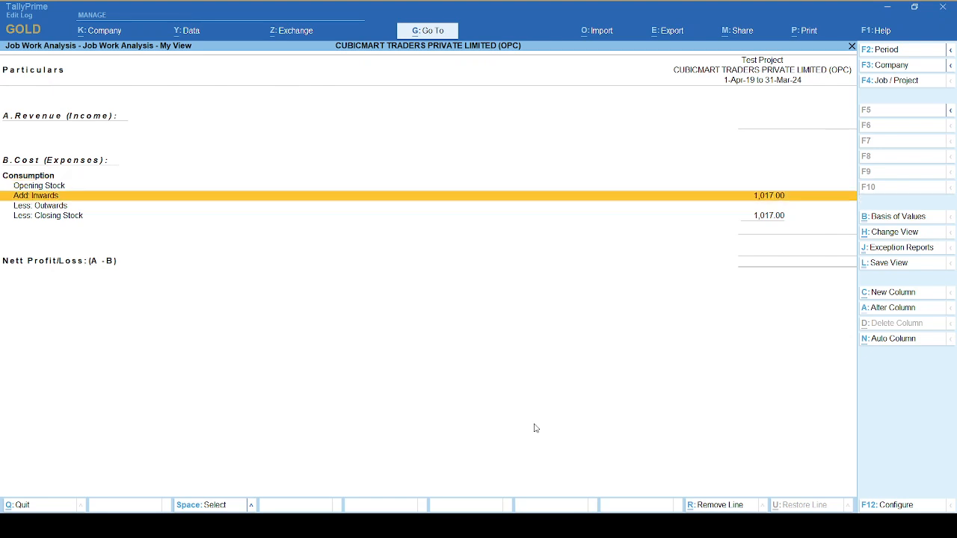
key("Up")
key("Down")
key("Down")
key("Up")
key("Down")
key("Up")
key("Down")
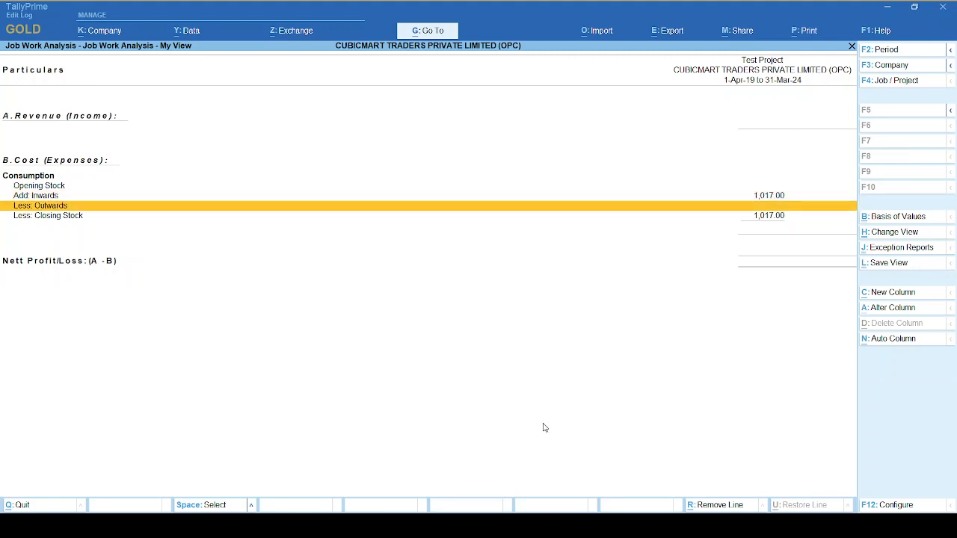
Drill down from the Inwards line through Putty Plate 12" to its Test Project godown vouchers.
left_click(779, 196)
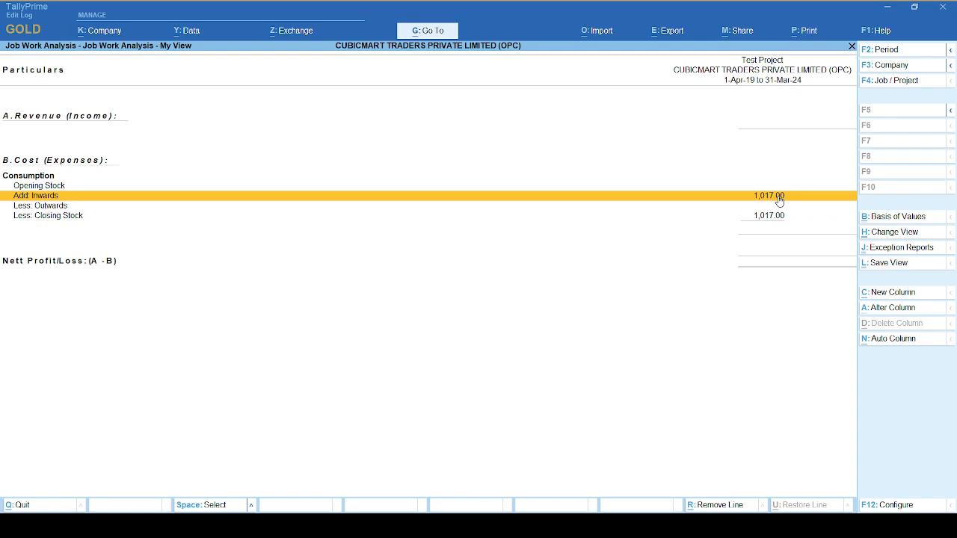
left_click(778, 197)
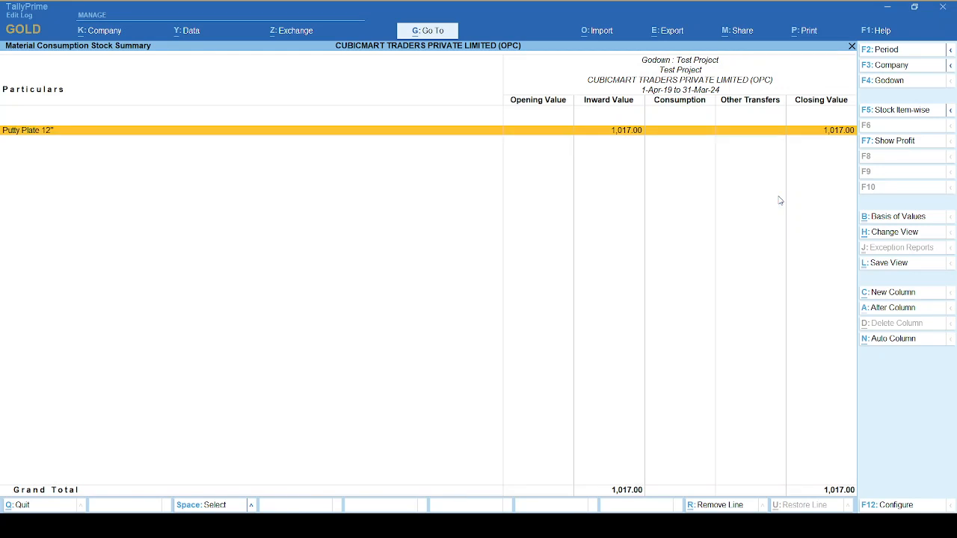
key("Return")
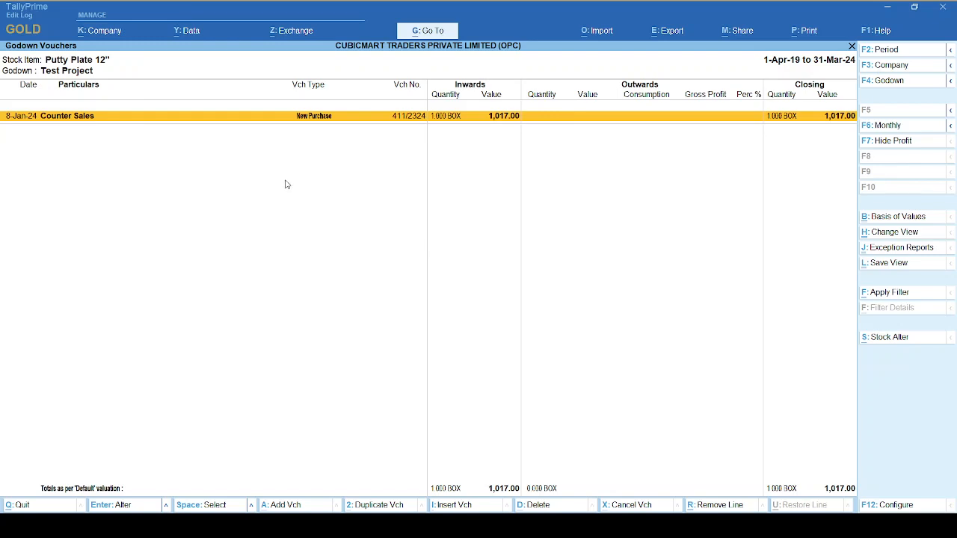
Duplicate the Counter Sales purchase voucher and change the copy to a Stock Journal with the Job Consumed class.
left_click(377, 505)
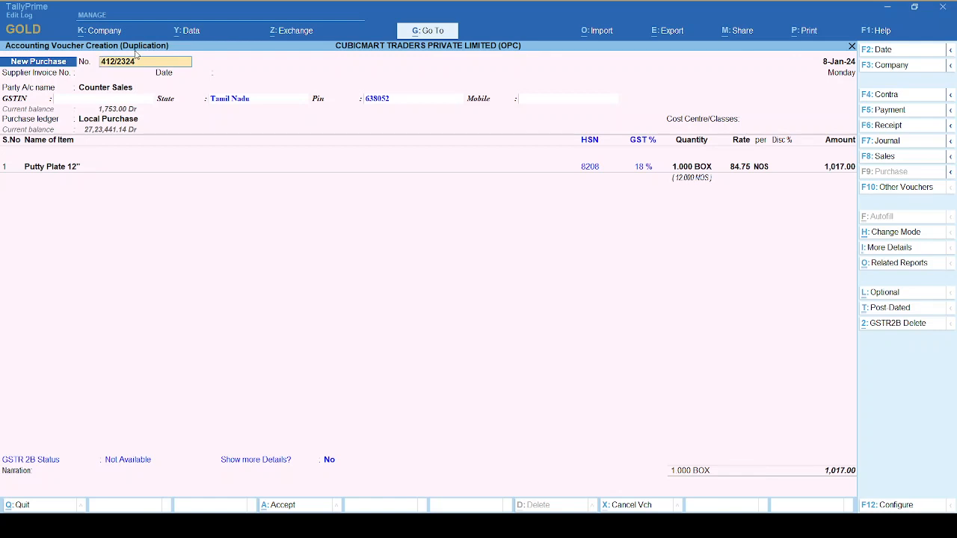
left_click(900, 191)
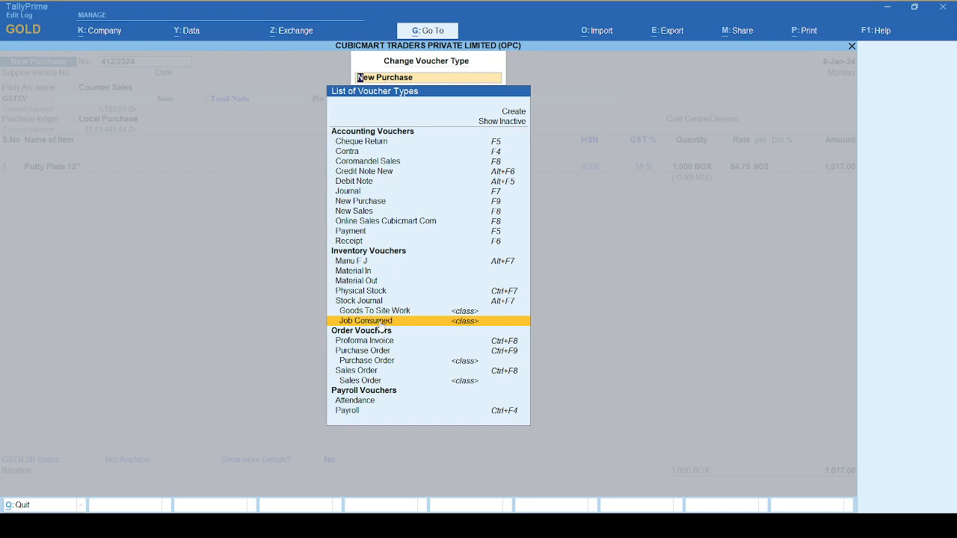
left_click(381, 326)
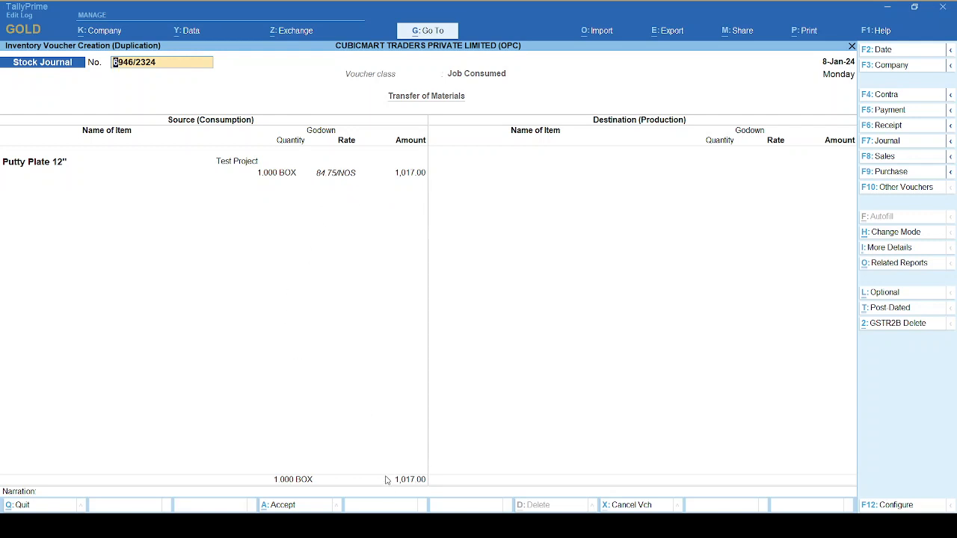
Save the Stock Journal consuming 1 BOX of Putty Plate 12", batch Test, from Test Project without destination items, and select its godown voucher line.
key("Return")
key("Return")
key("Return")
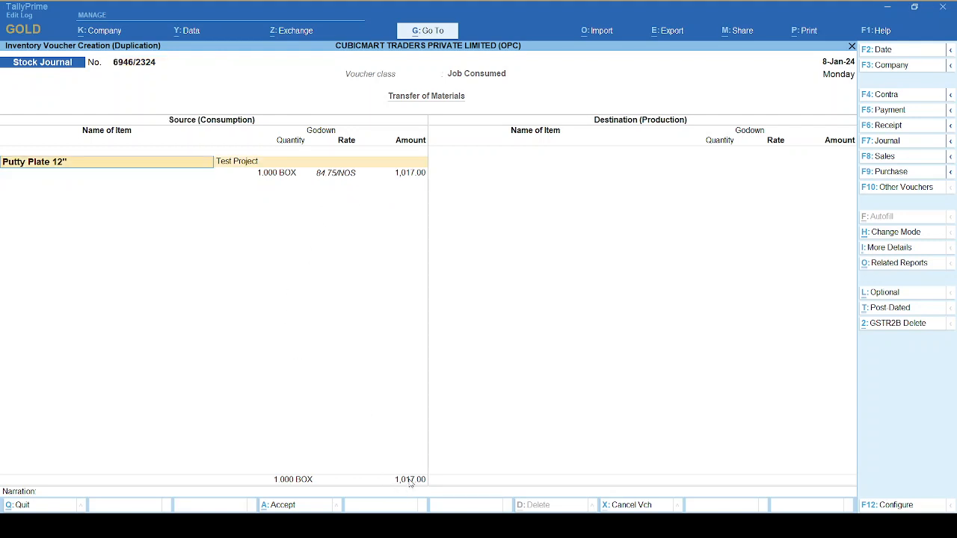
key("Return")
key("Return")
key("Return")
key("Return")
key("Return")
key("Return")
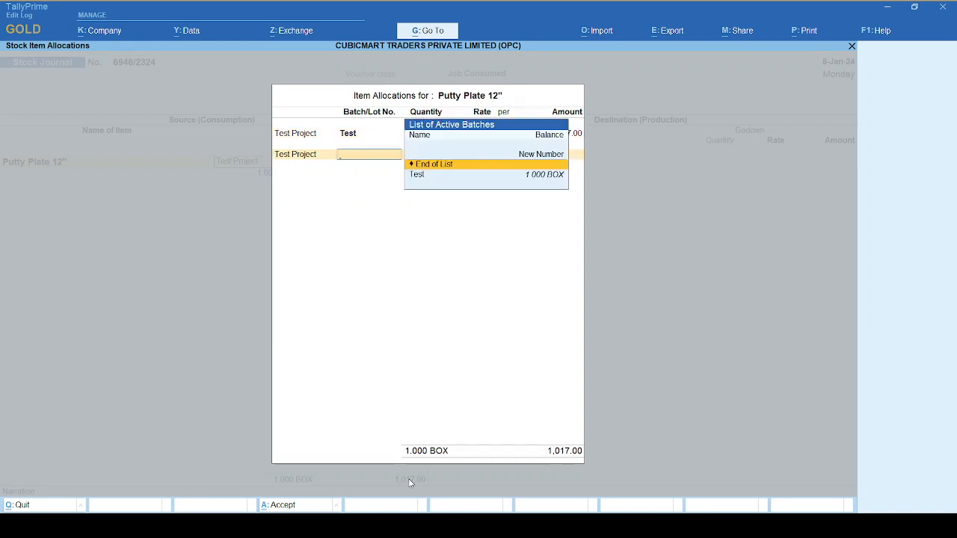
key("Return")
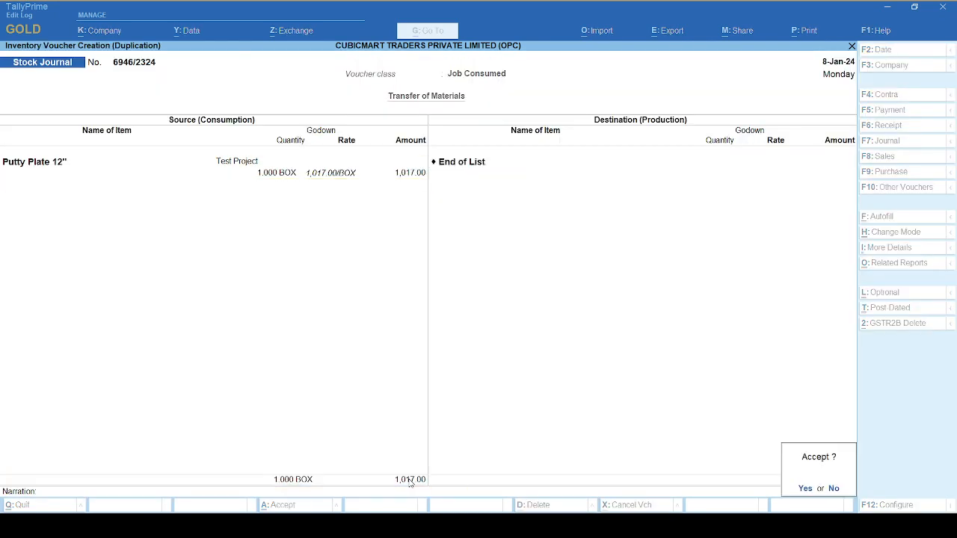
key("Return")
key("Return")
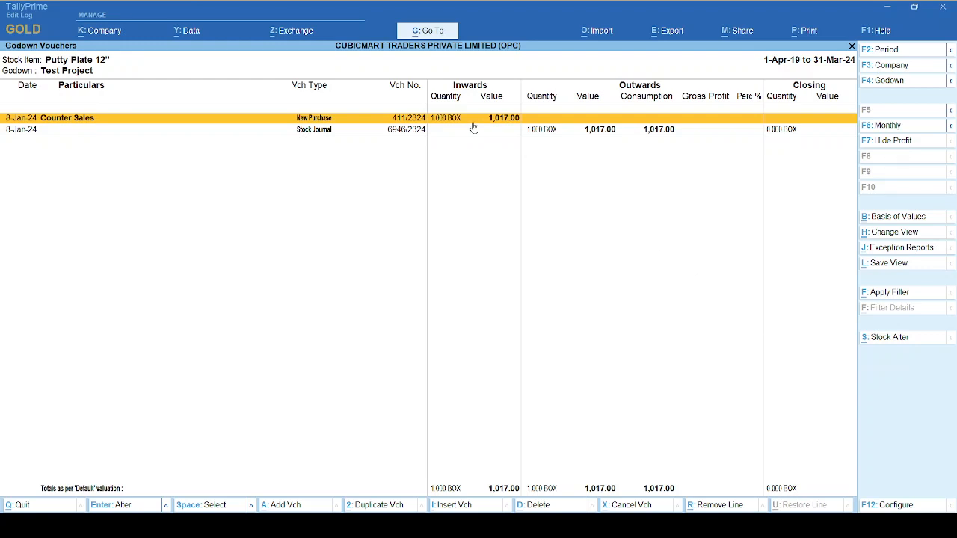
left_click(322, 133)
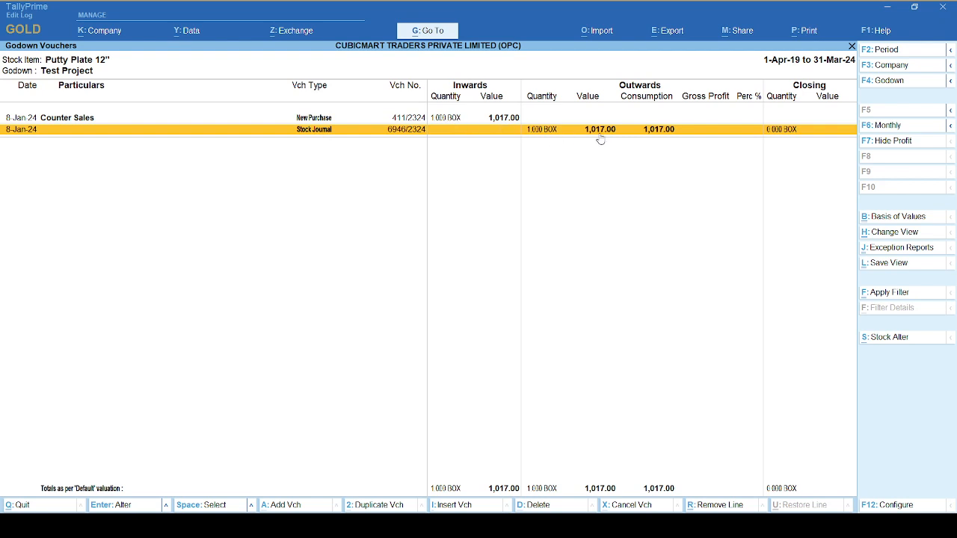
left_click(806, 129)
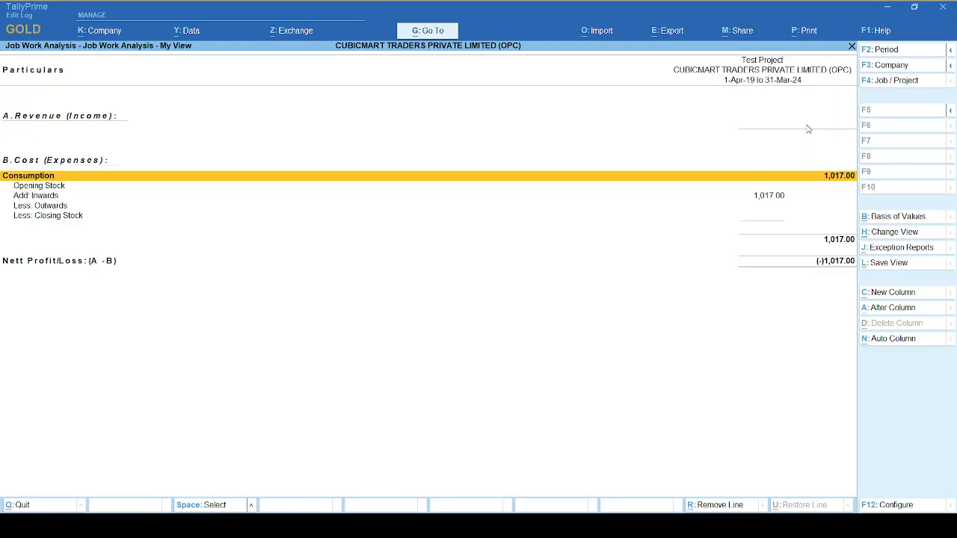
Examine the Consumption total and its Opening Stock, Inwards and Outwards lines in Test Project's Job Work Analysis.
key("Down")
key("Down")
key("Down")
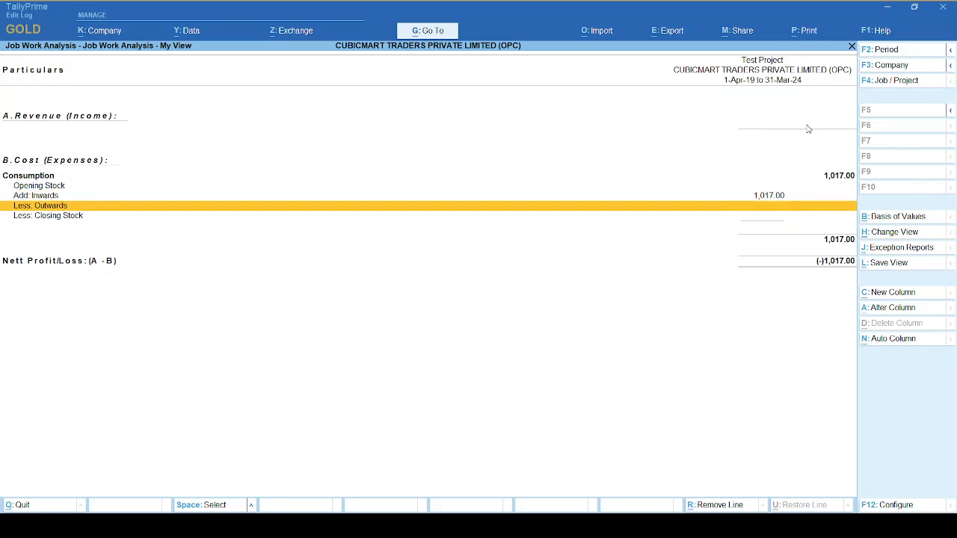
key("Up")
key("Up")
key("Up")
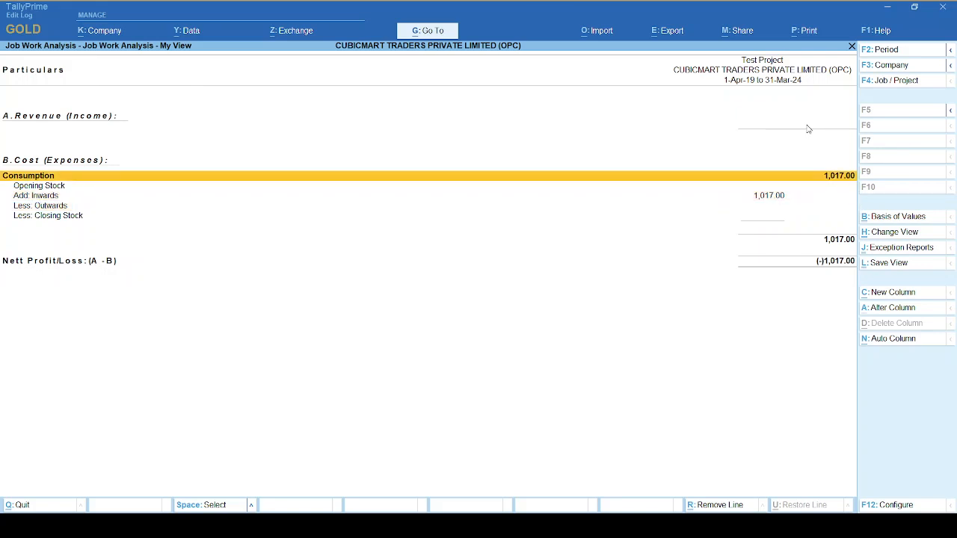
key("Down")
key("Down")
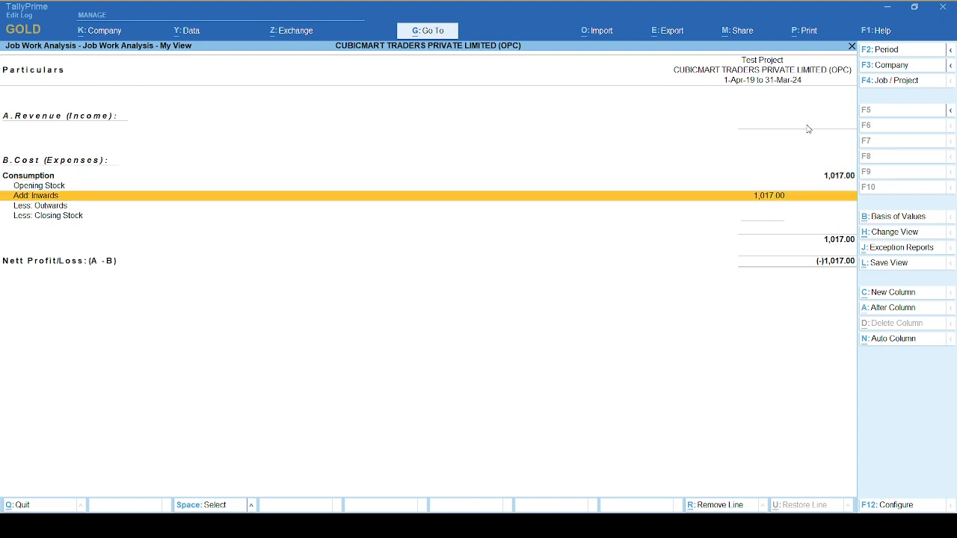
key("Up")
key("Up")
key("Down")
key("Down")
key("Up")
key("Down")
key("Up")
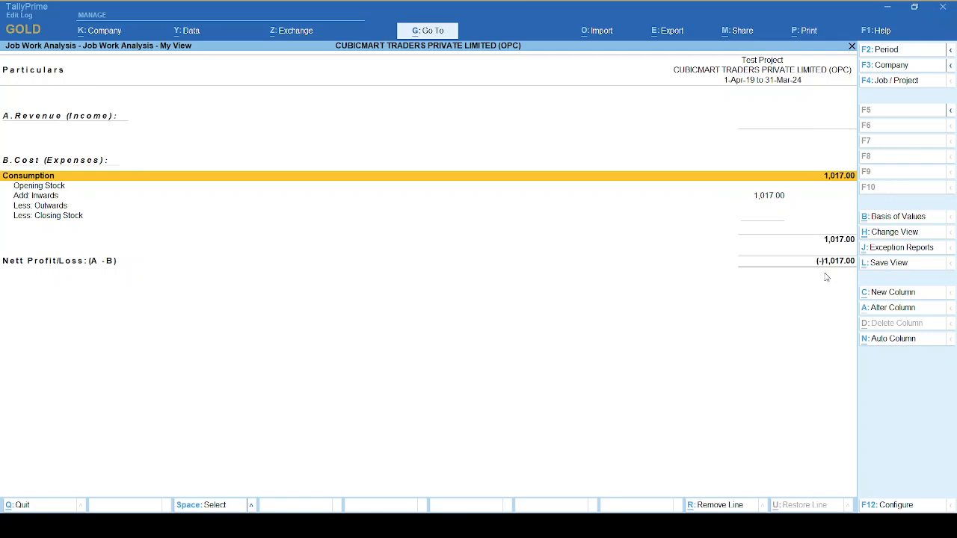
Leave the report and start a Stock Journal with the Goods To Site Work class and Test Project as destination godown.
key("Escape")
key("Escape")
key("Escape")
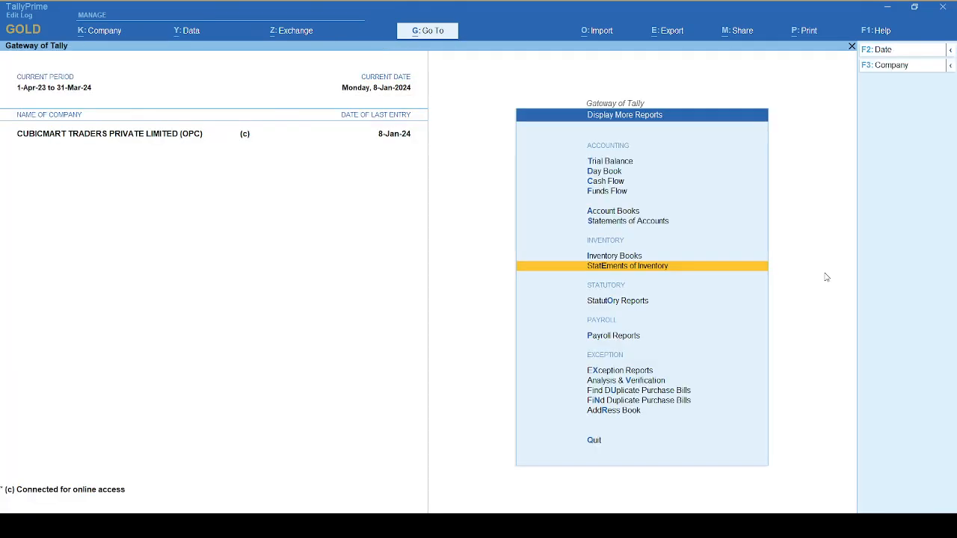
key("Escape")
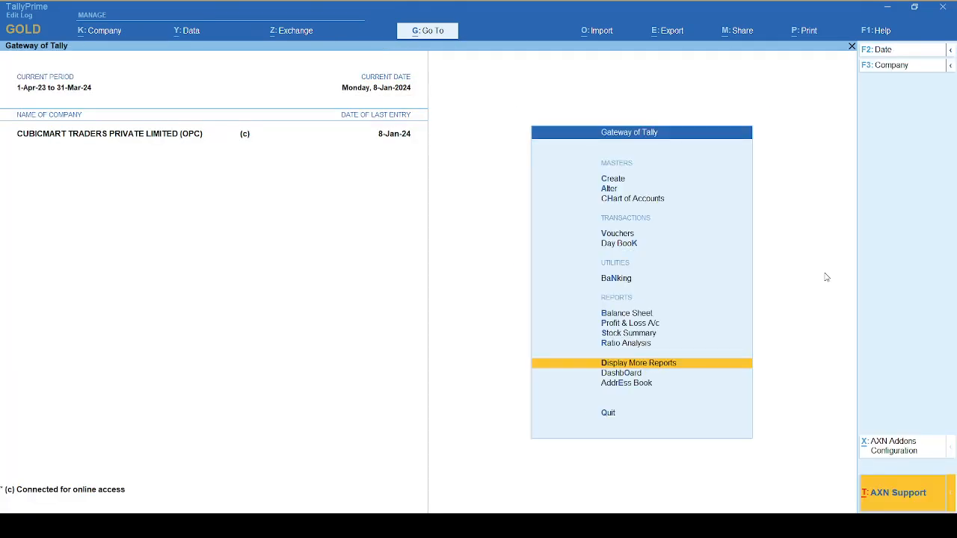
key("v")
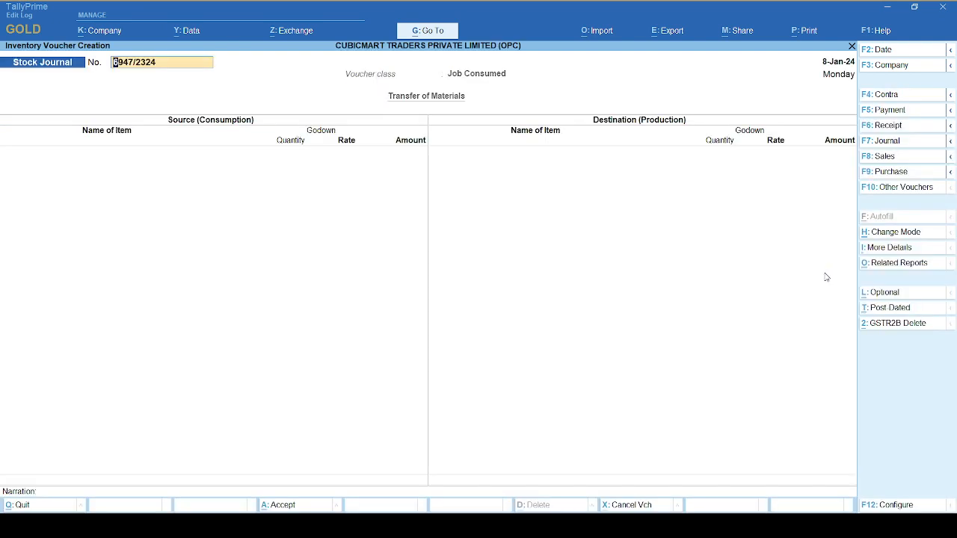
left_click(905, 188)
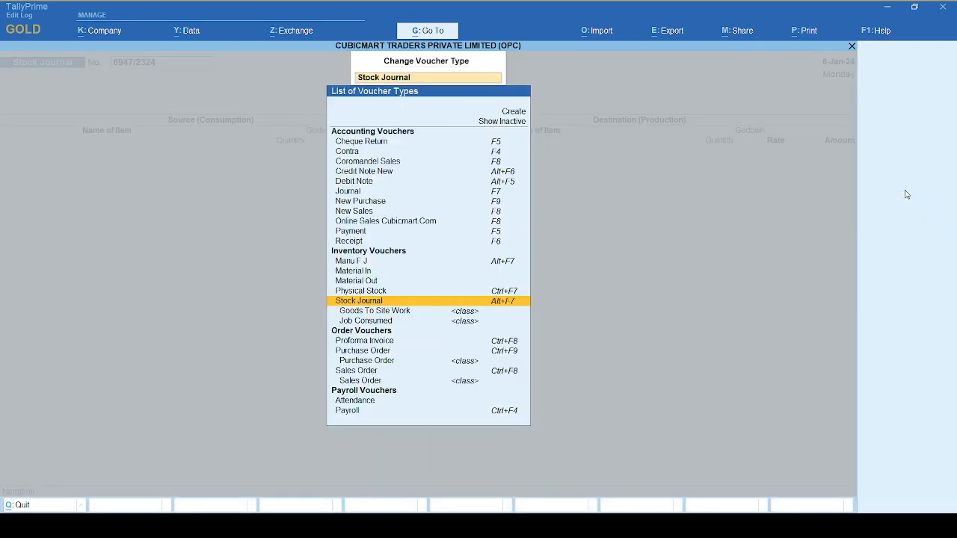
key("Down")
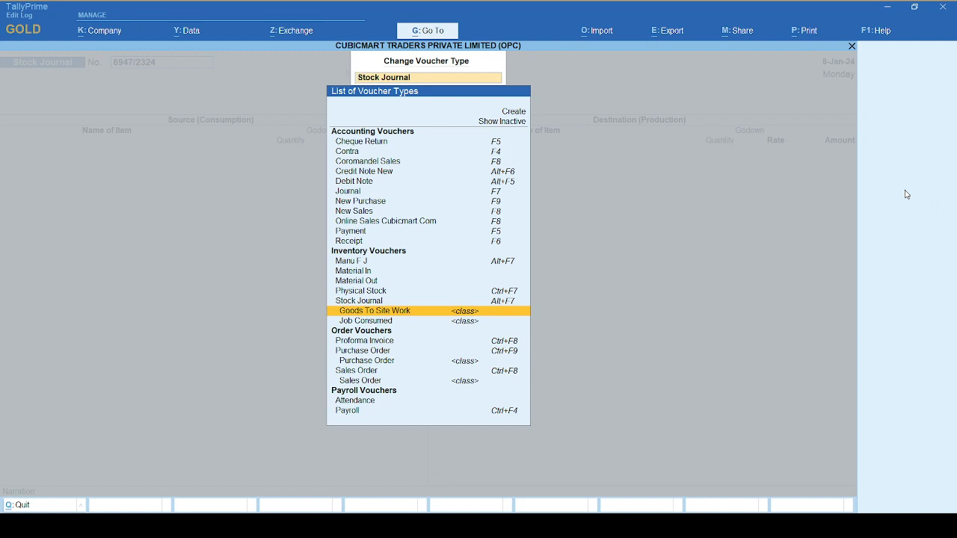
key("Return")
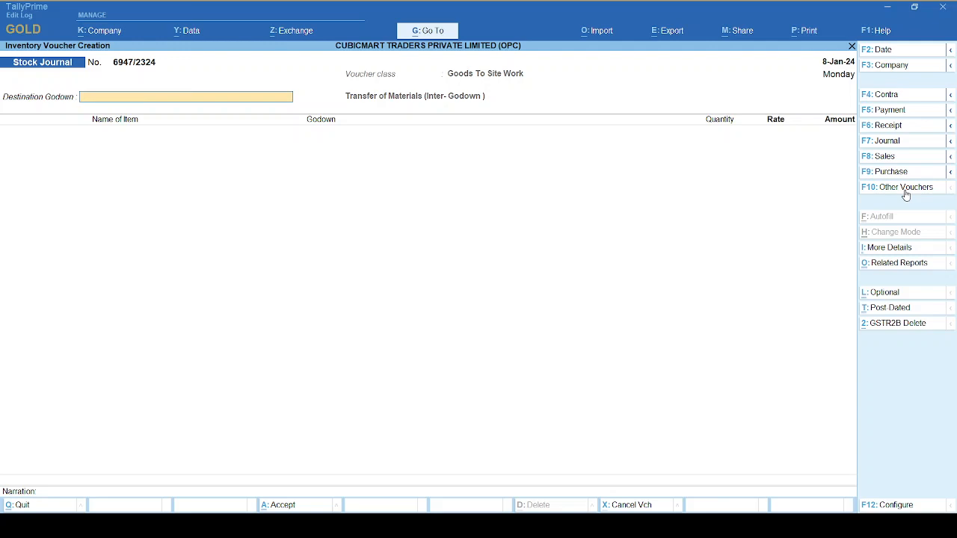
type("Test")
key("Return")
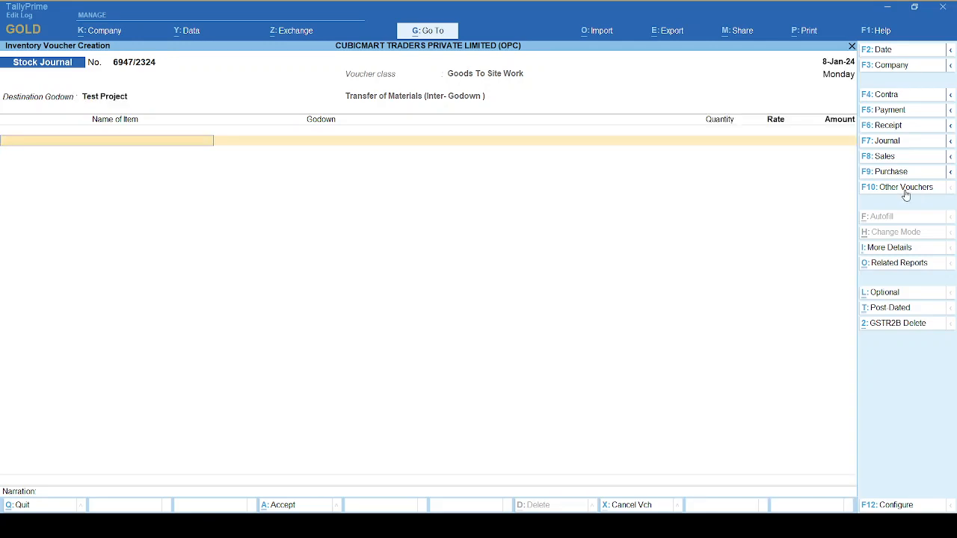
Add Putty Plate 12" to the transfer, sourced from the Main Location godown with the Primary batch.
type("Putty")
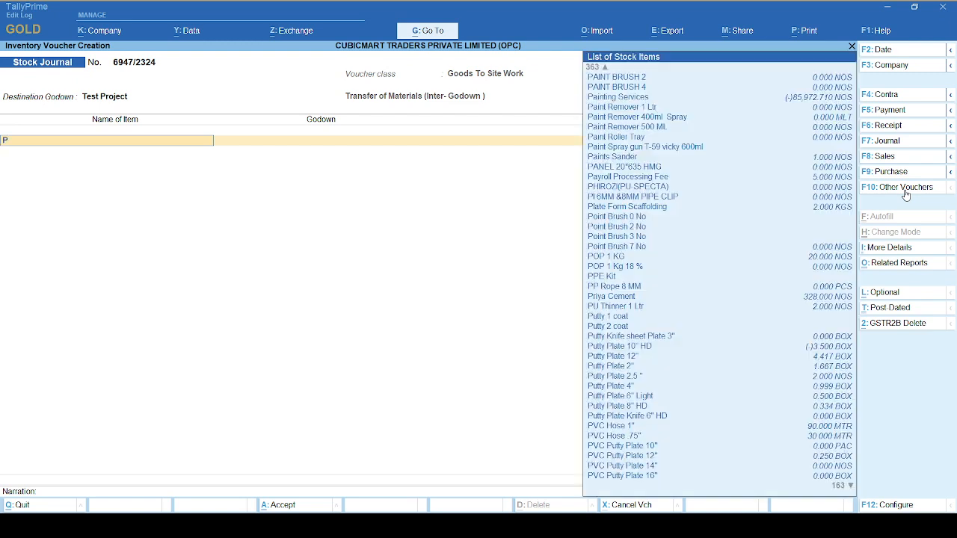
key("Down")
key("Down")
key("Down")
key("Down")
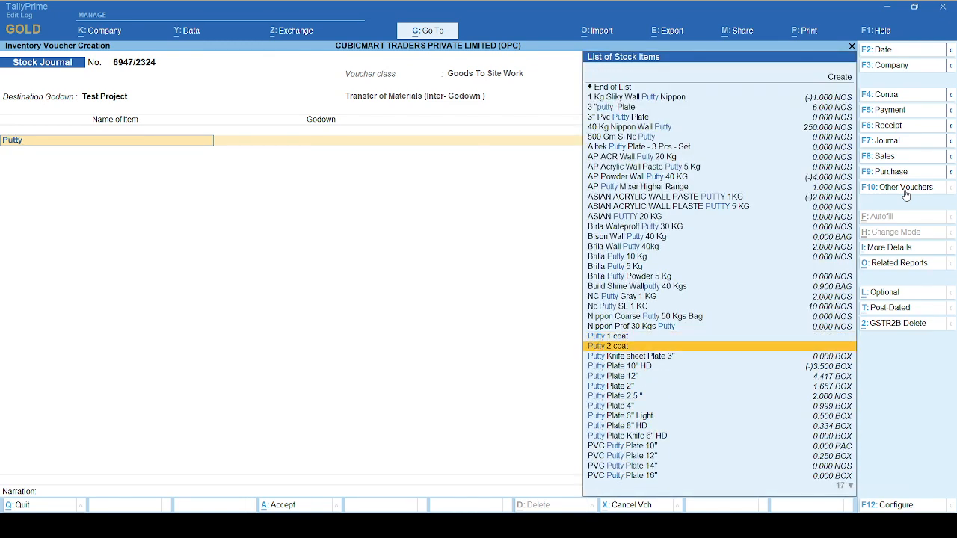
key("Return")
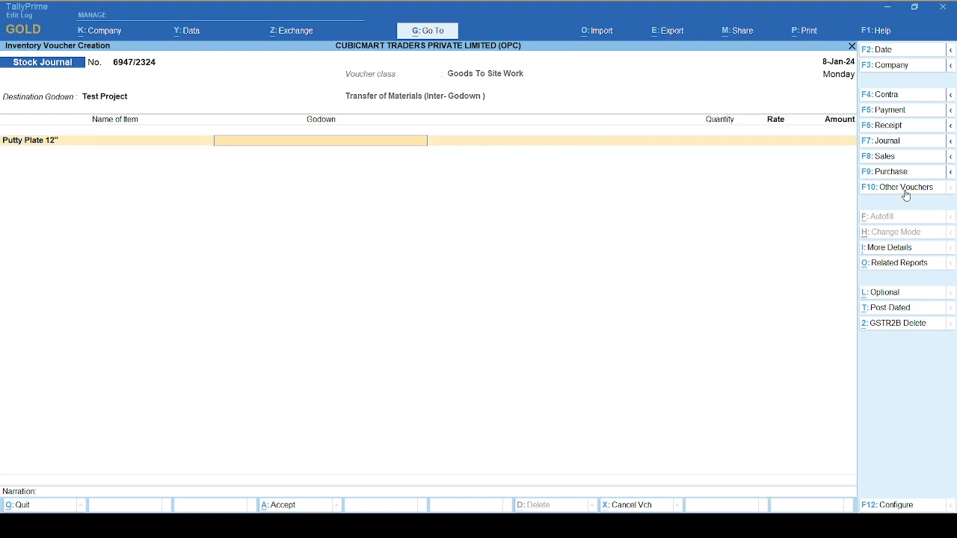
type("Main")
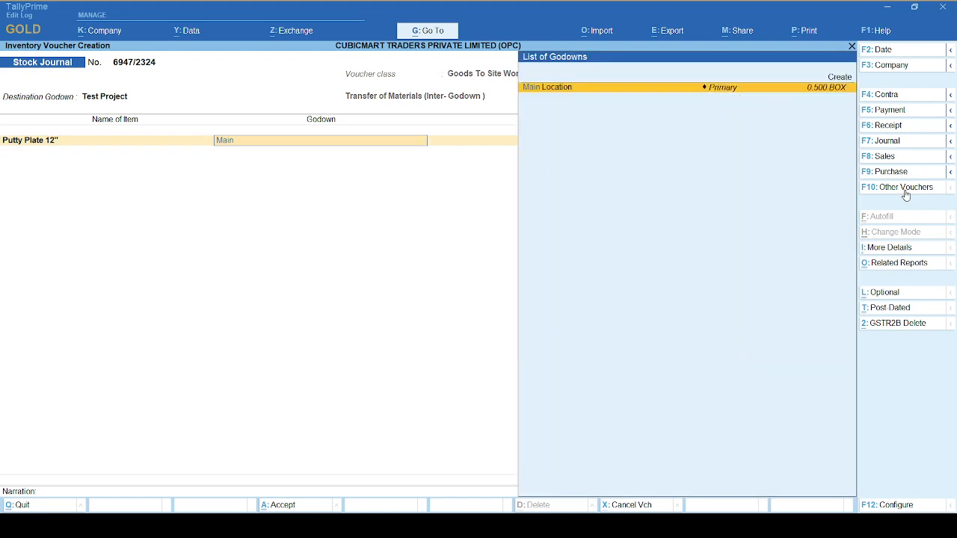
key("Return")
Set the transferred quantity to 1 BOX, keep the default rate, and save the voucher without a narration.
key("Return")
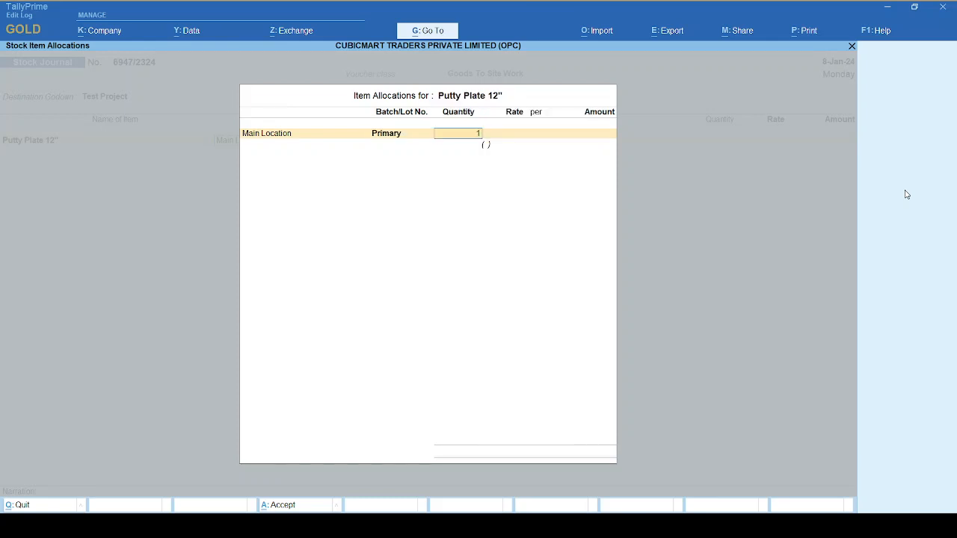
type("1")
key("Return")
key("Return")
key("Return")
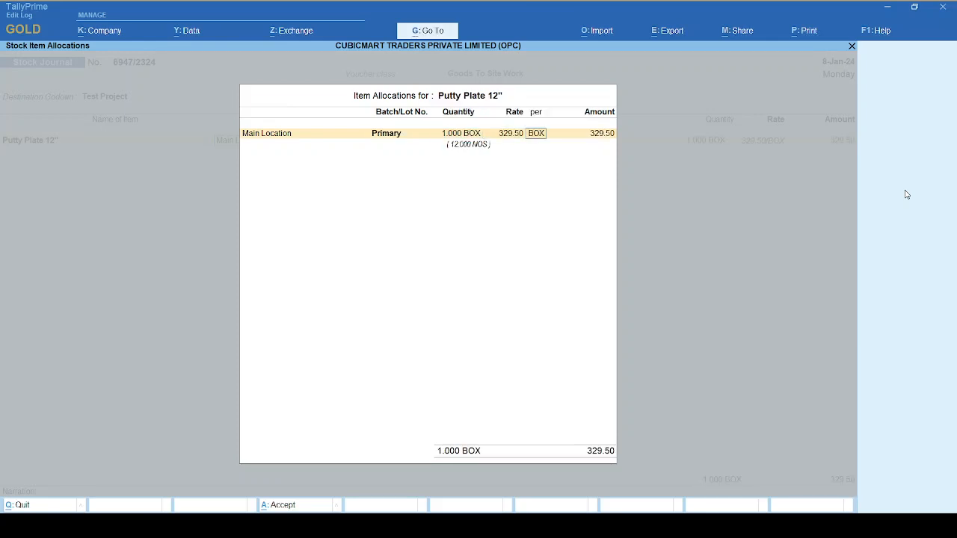
key("Return")
key("Return")
key("Return")
key("Return")
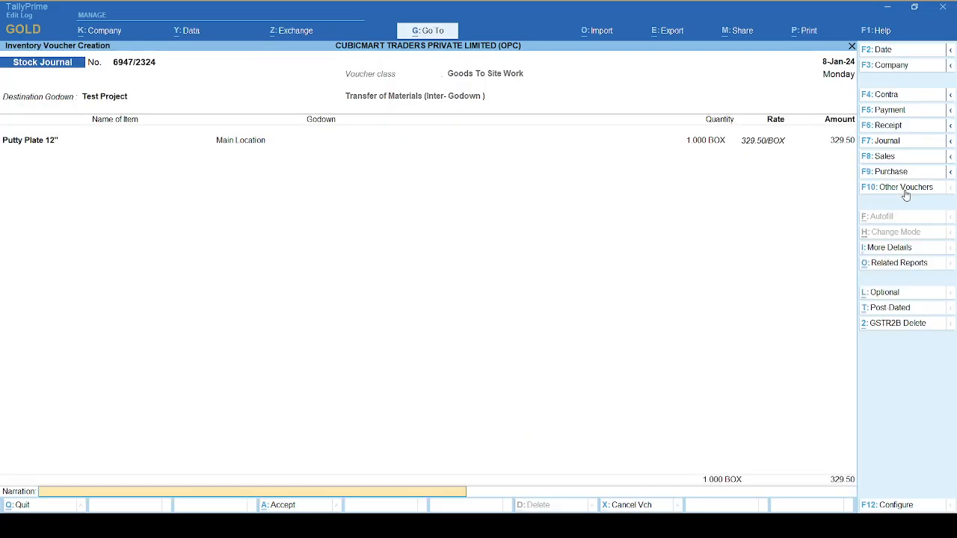
key("Return")
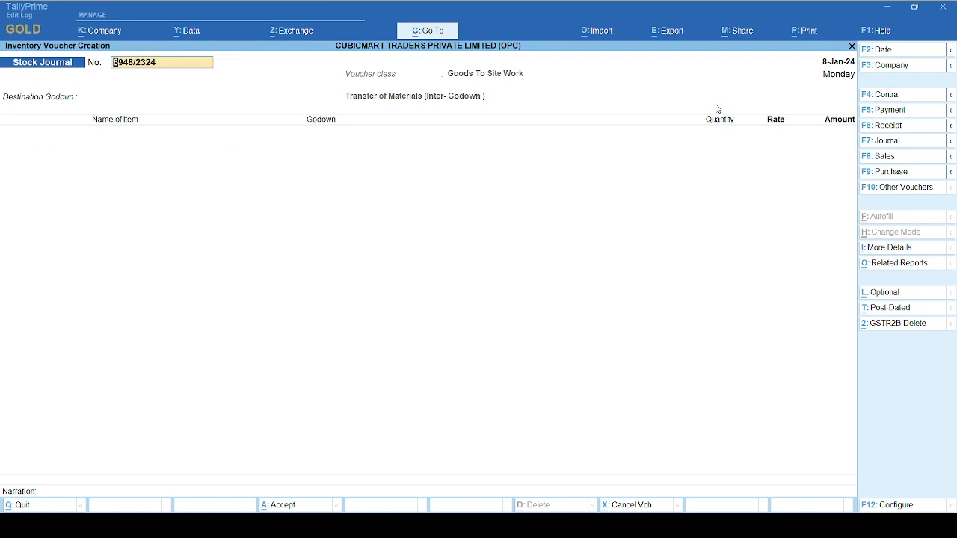
Leave voucher creation and open Job Work Analysis from the inventory statements.
key("Escape")
key("y")
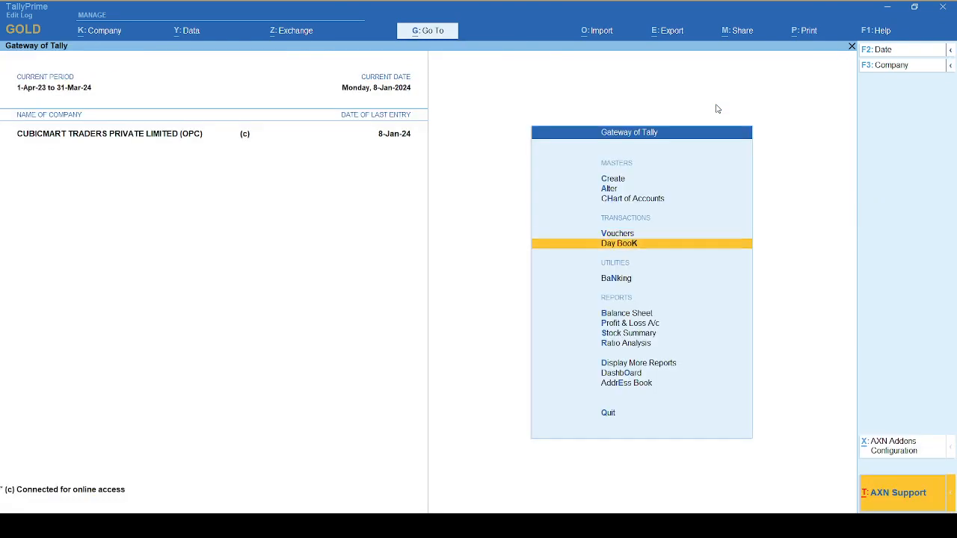
key("Down")
key("Down")
key("Down")
key("Down")
key("Down")
key("Down")
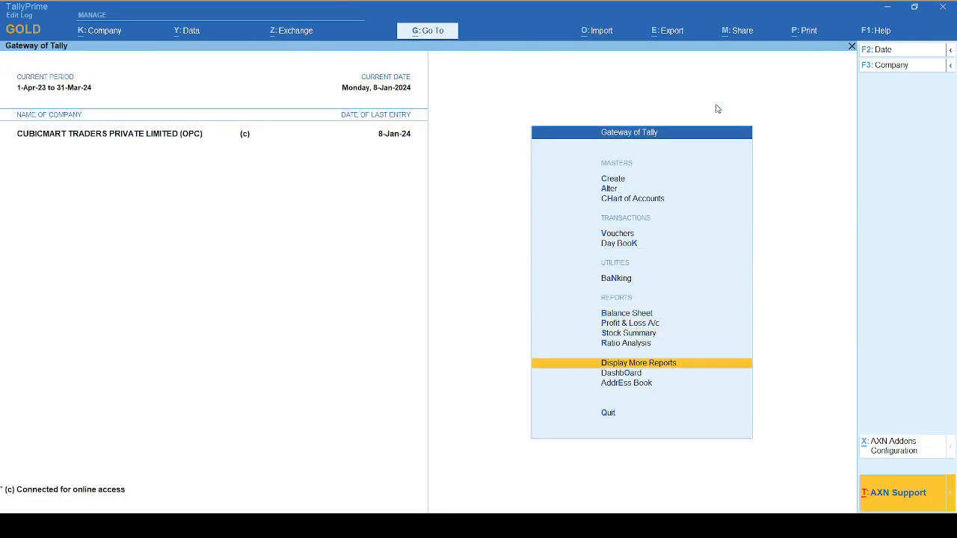
key("Return")
key("Down")
key("Down")
key("Down")
key("Down")
key("Down")
key("Down")
key("Down")
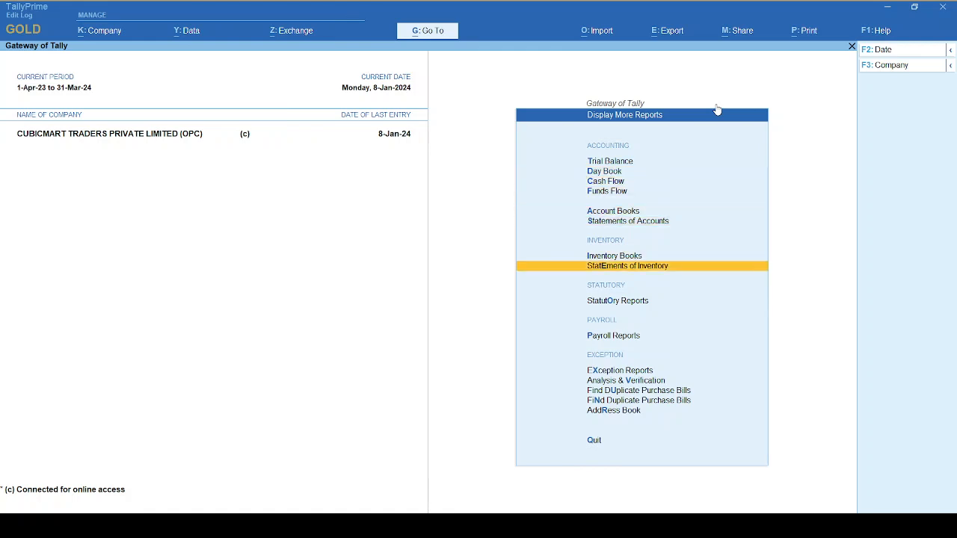
key("Return")
key("Down")
key("Down")
key("Down")
key("Return")
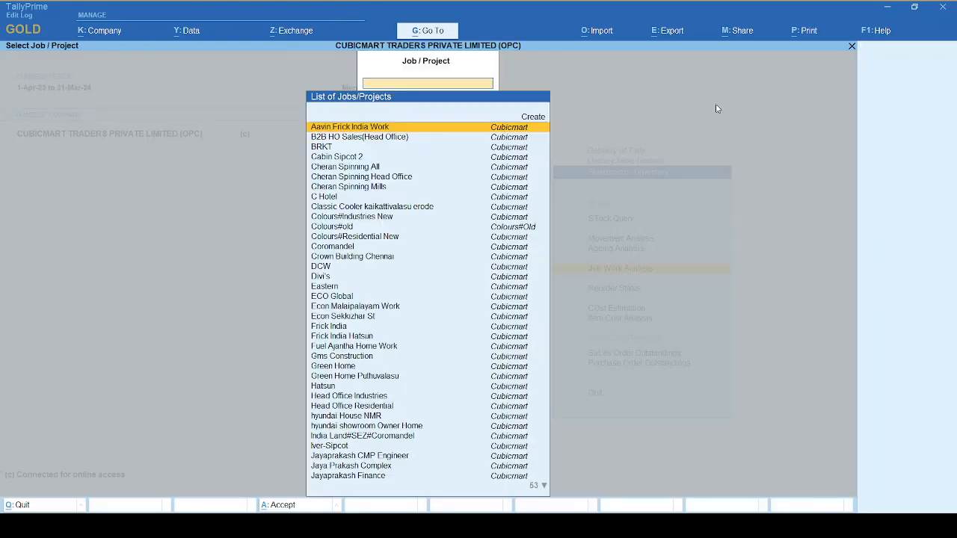
Choose Test Project for the Job Work Analysis and examine its Inwards and Outwards lines.
type("Proj")
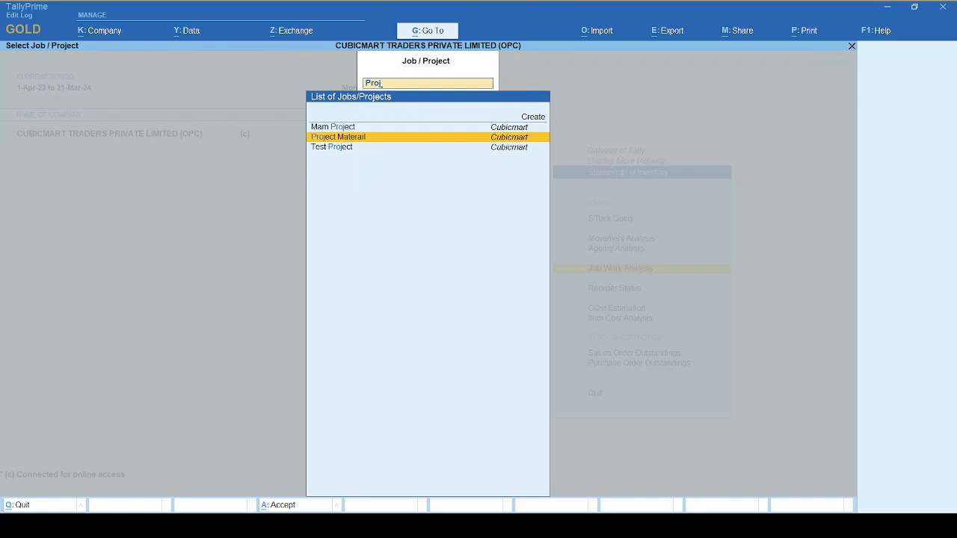
key("Return")
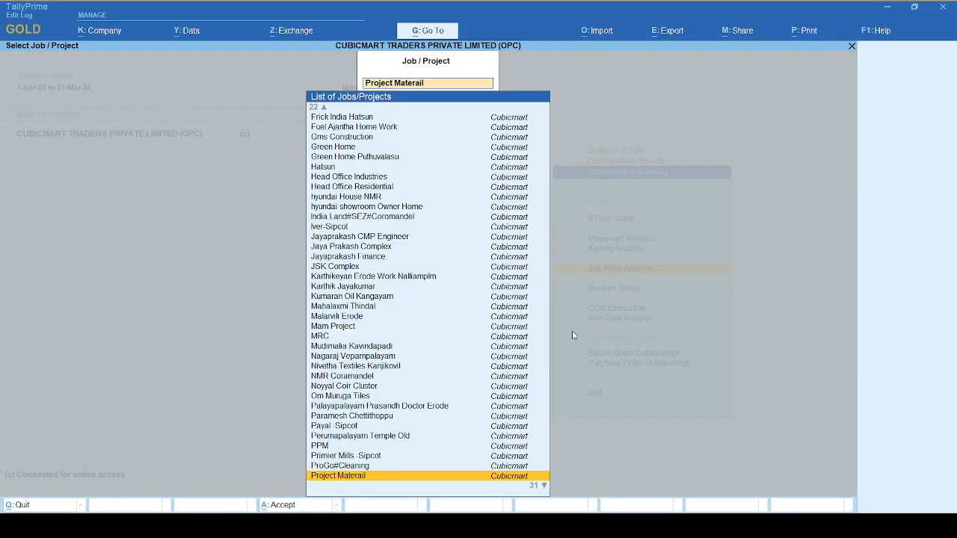
key("BackSpace")
type("Test")
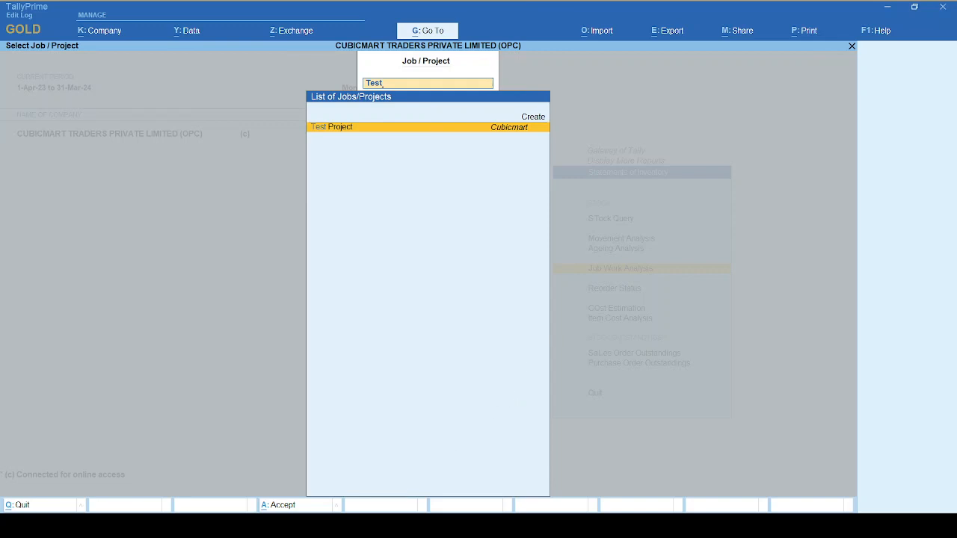
key("Return")
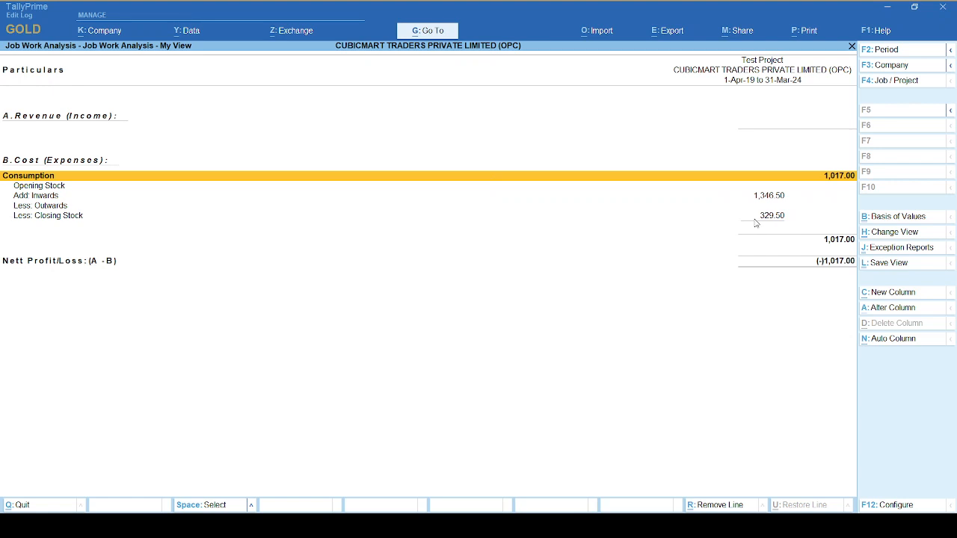
left_click(768, 200)
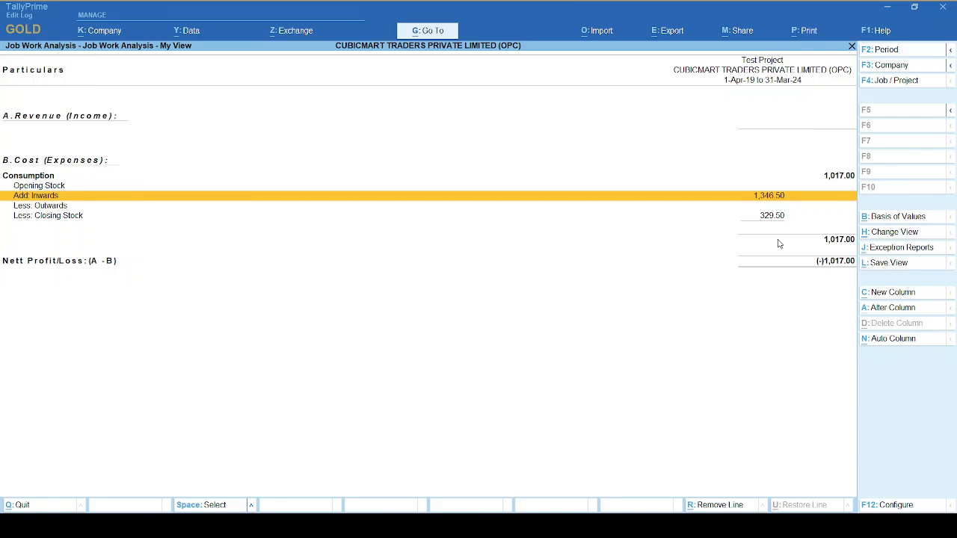
key("Down")
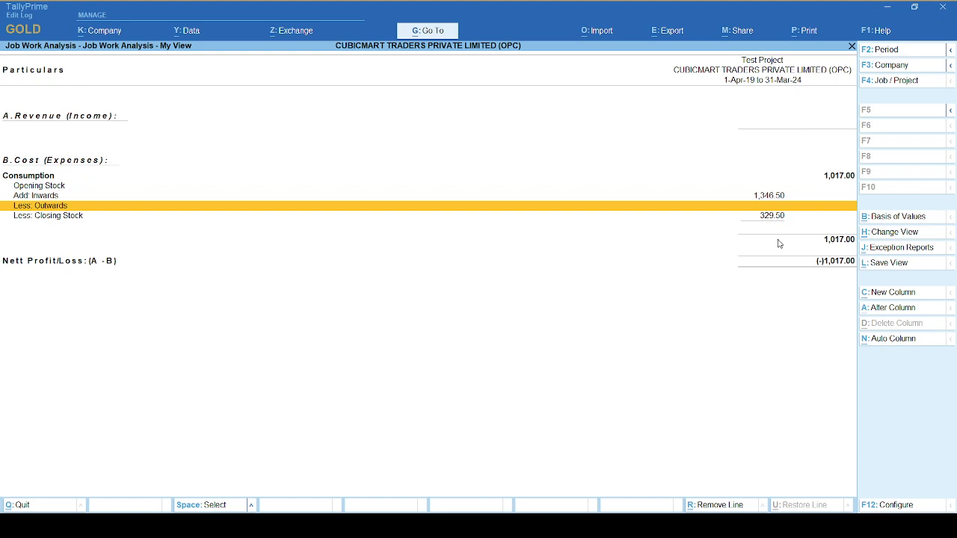
Drill down from the Inwards line to the Putty Plate 12" godown vouchers for Test Project and examine the entries.
key("Up")
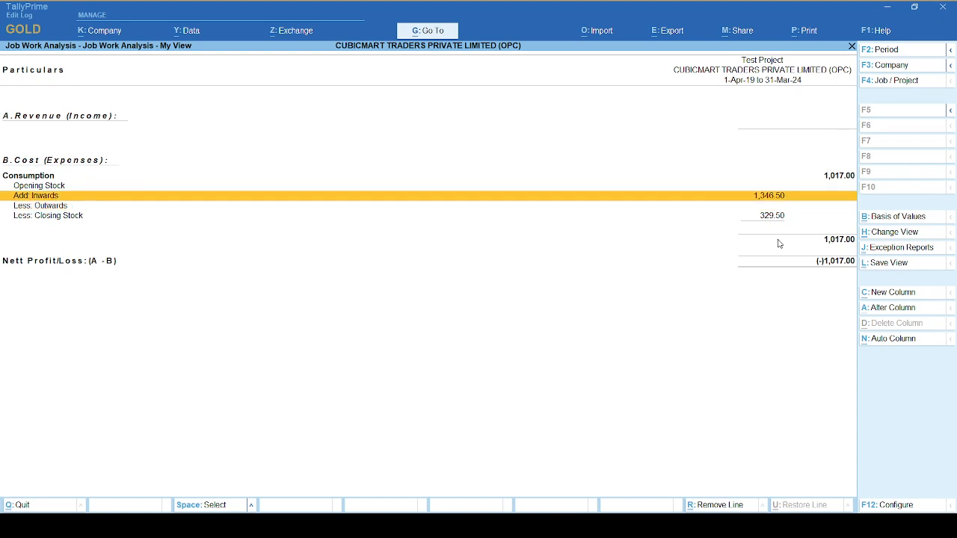
key("Return")
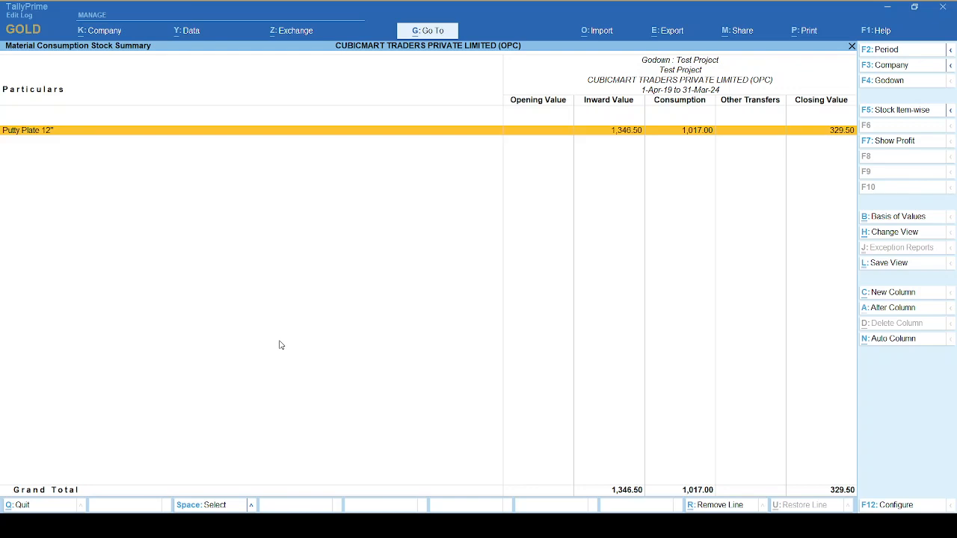
key("Return")
key("Down")
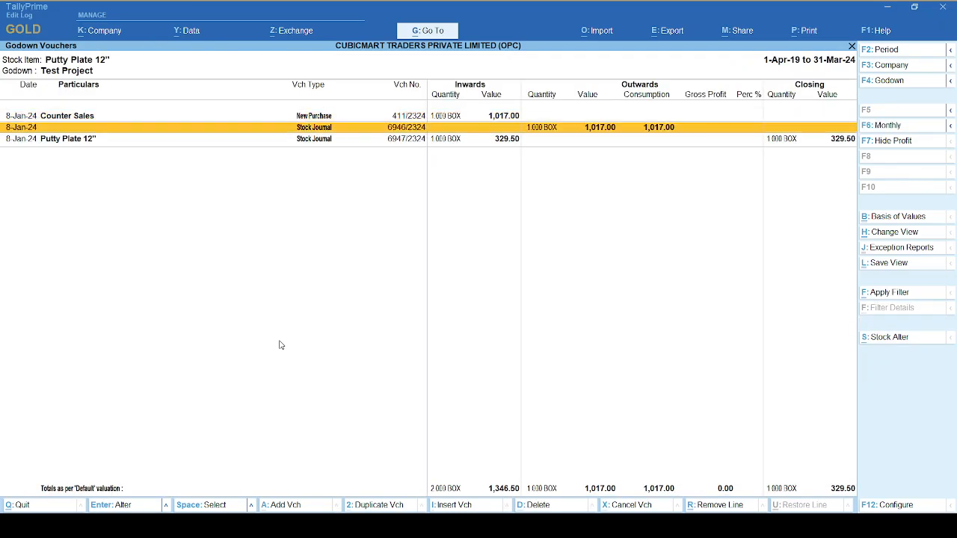
key("Up")
key("Down")
key("Down")
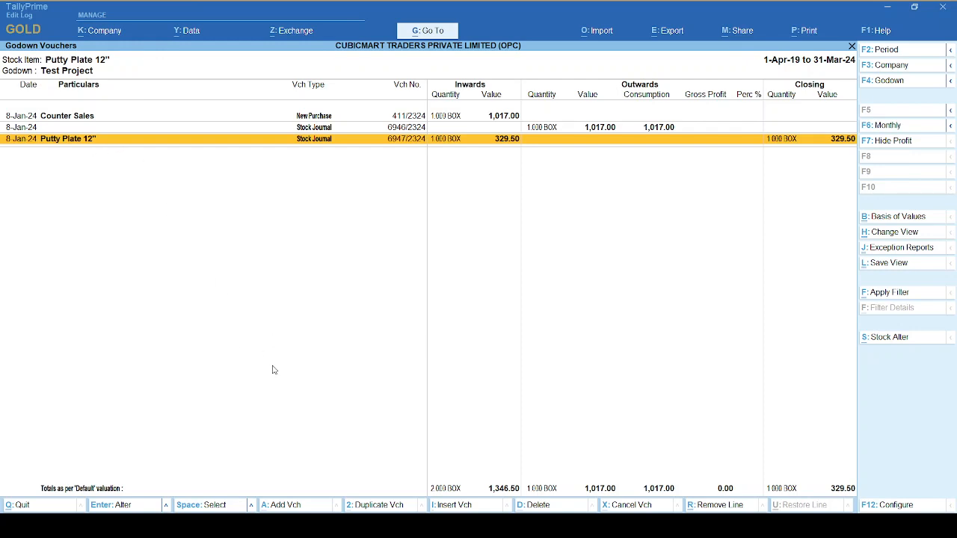
Duplicate the Putty Plate 12" godown transfer voucher and change the copy to the Job Consumed class of Stock Journal.
left_click(369, 505)
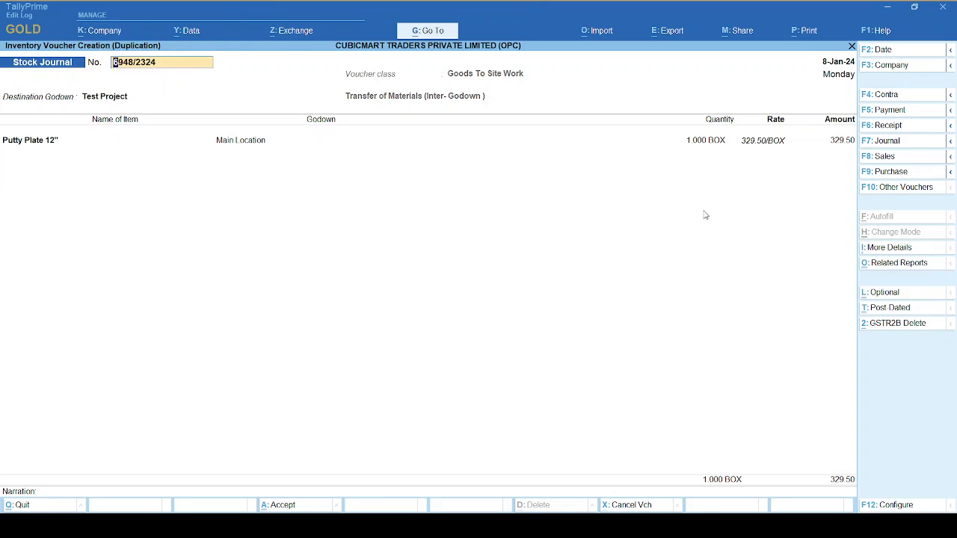
left_click(882, 191)
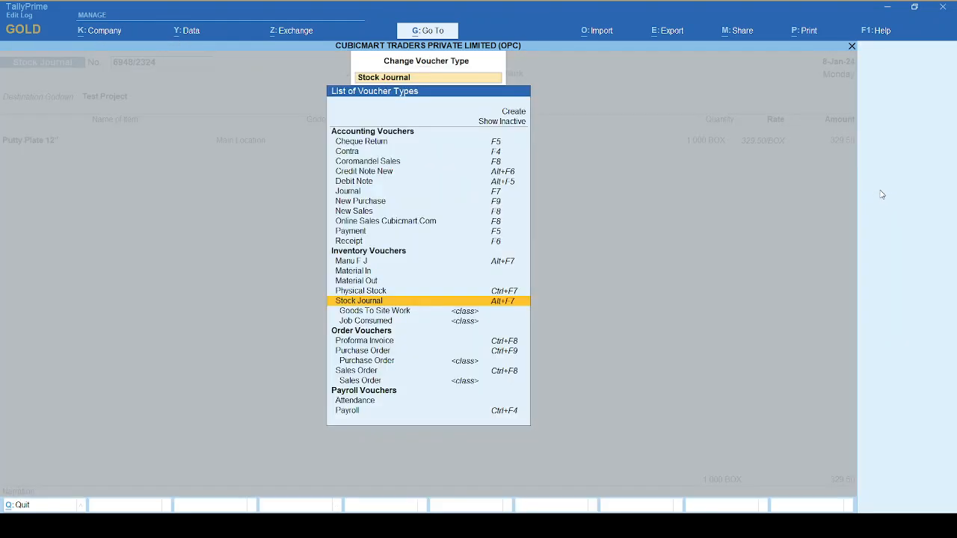
left_click(382, 321)
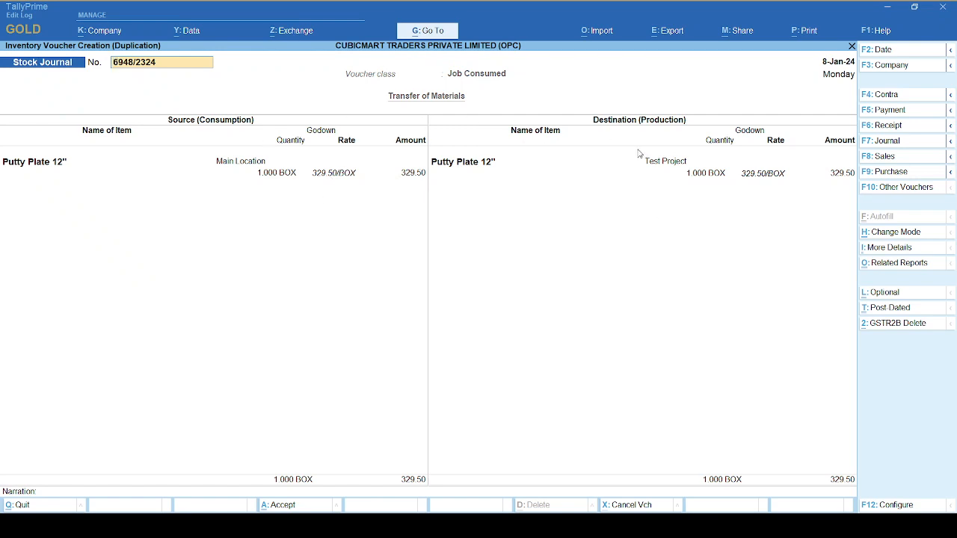
Change the source godown of Putty Plate 12" to Test Project, keeping the Primary batch, 1 BOX quantity and 329.50 rate.
left_click(220, 164)
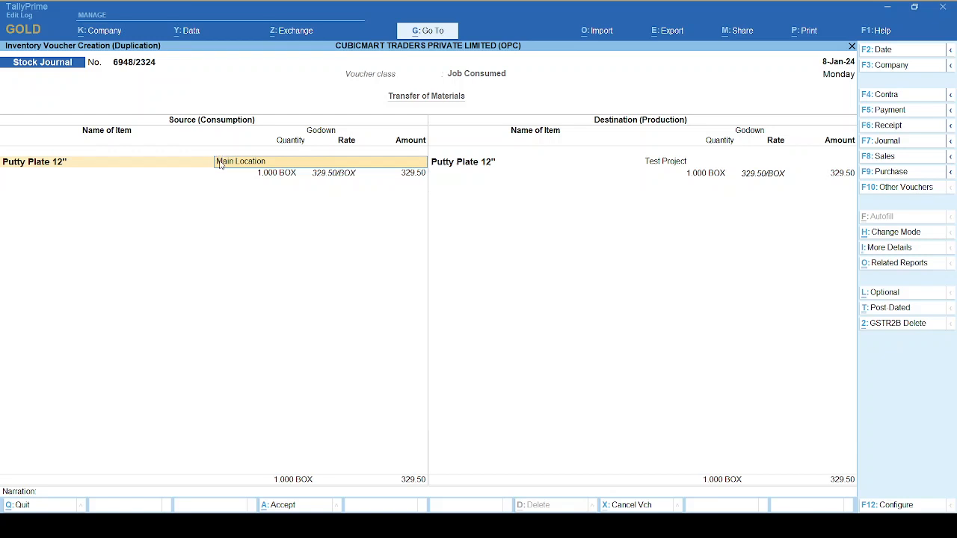
type("T")
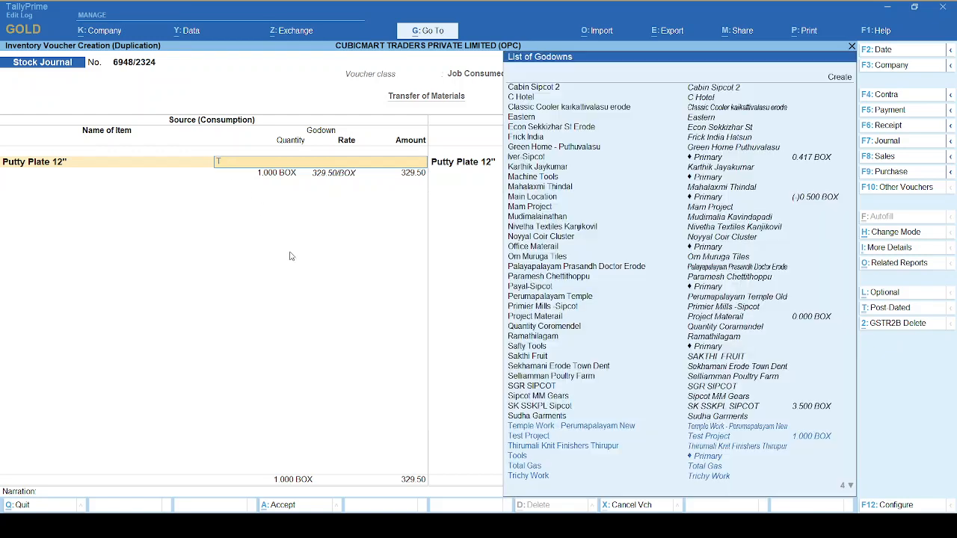
type("est")
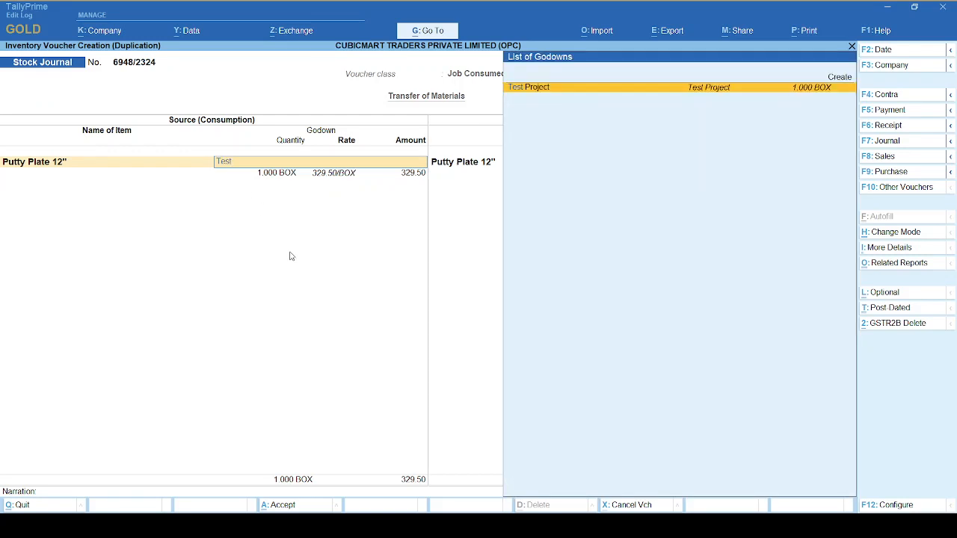
key("Return")
key("Return")
key("Return")
key("Return")
key("Return")
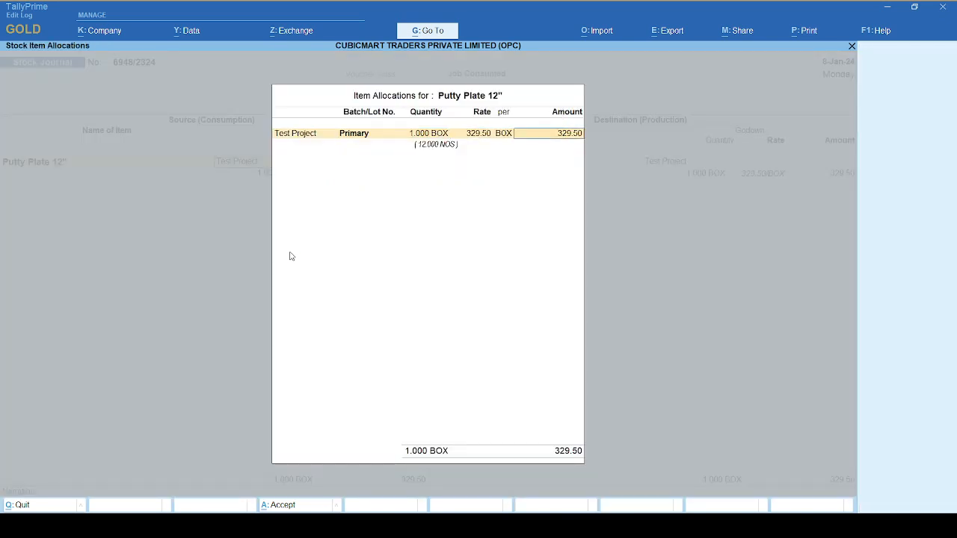
key("Return")
key("Return")
key("Return")
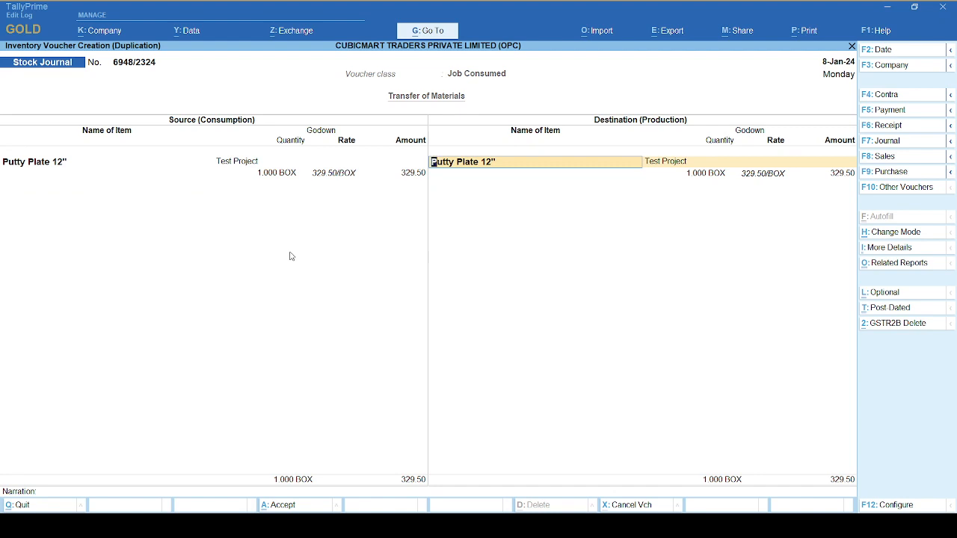
Replace the destination item with End of List and save the consumption voucher without a narration.
type("Dof")
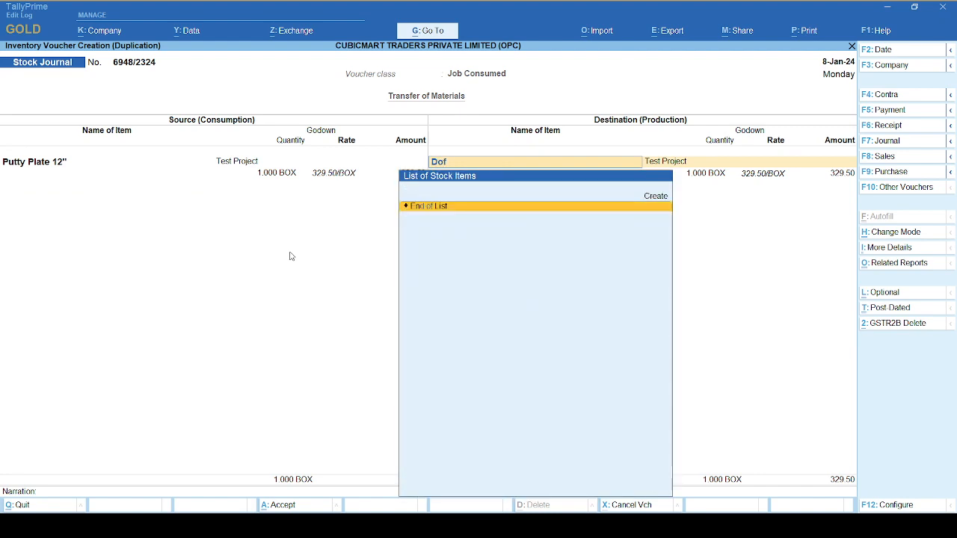
key("Return")
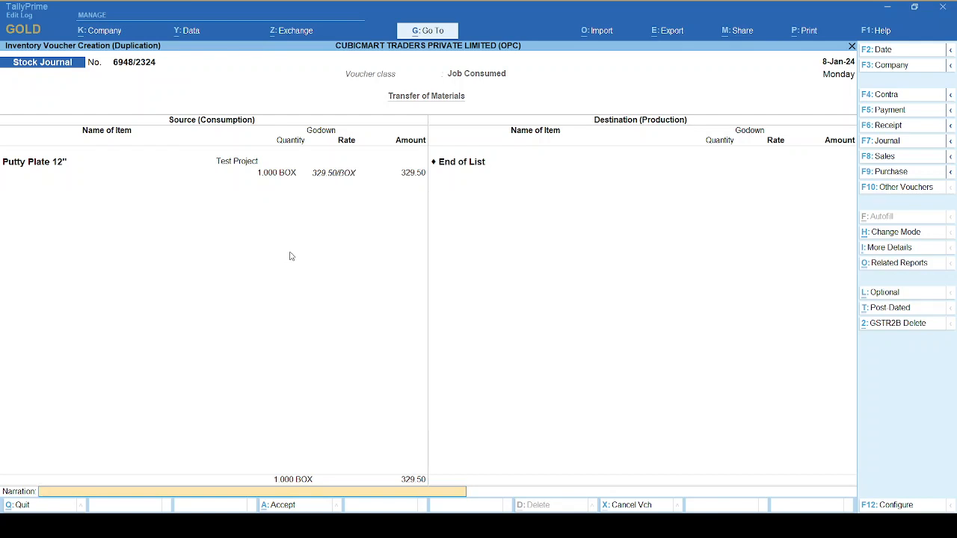
key("Return")
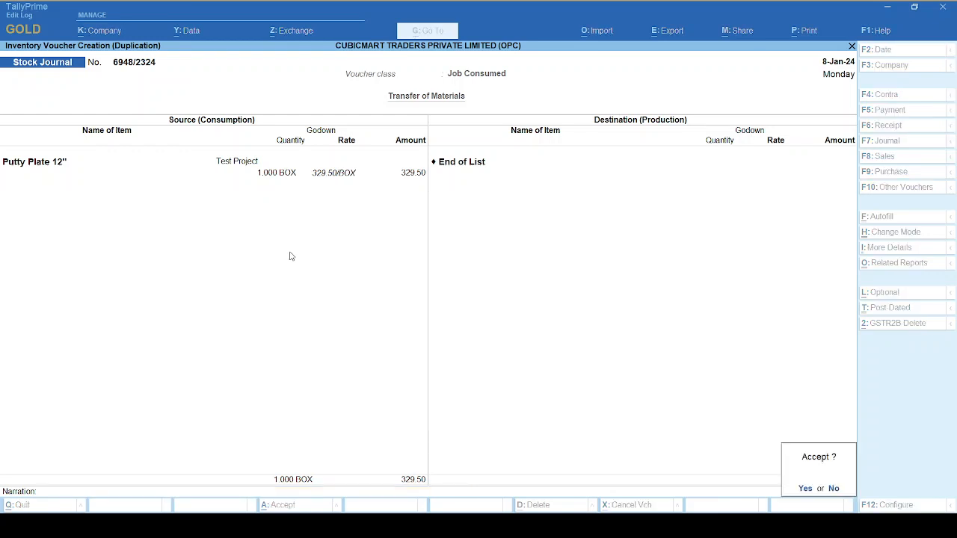
key("Return")
key("y")
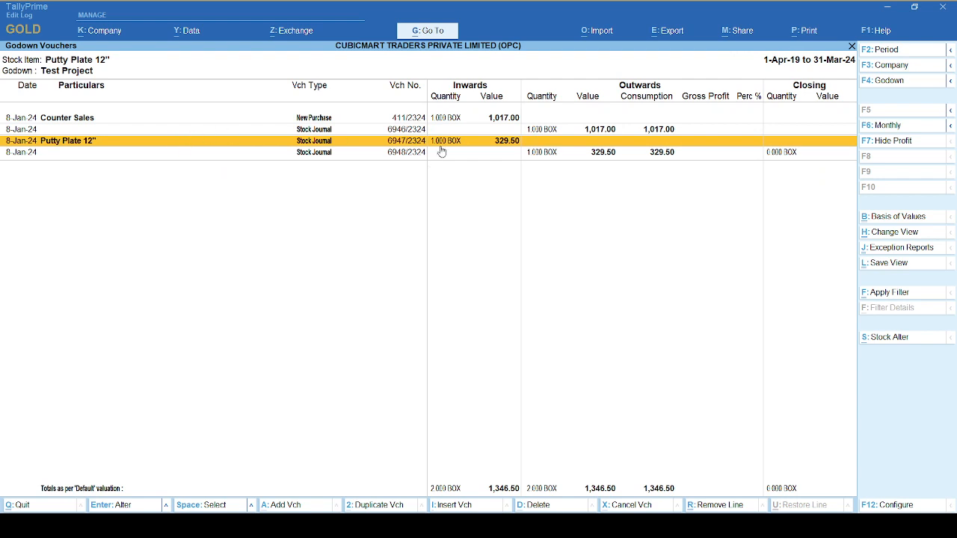
Review the updated godown vouchers, return to the Job Work Analysis, and compare its Inwards and Consumption lines.
left_click(461, 155)
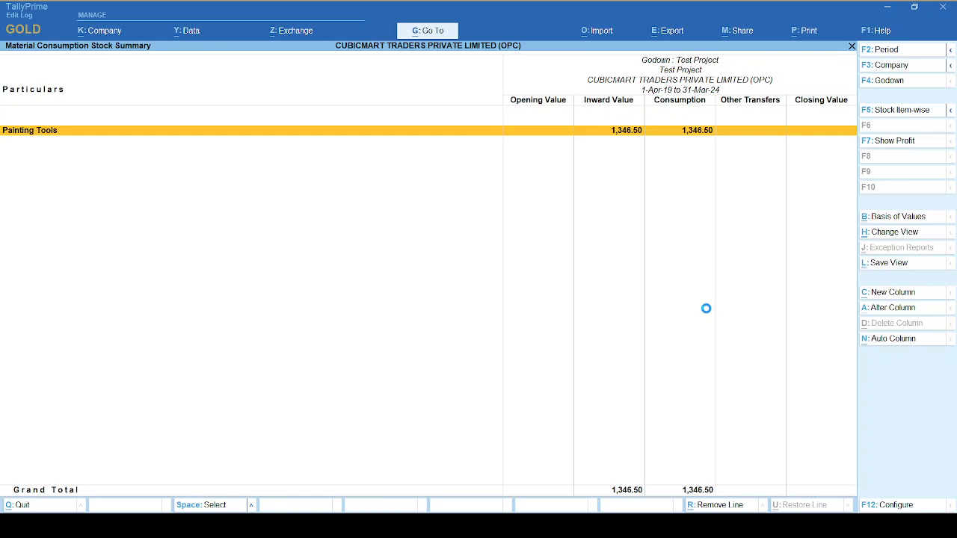
key("Escape")
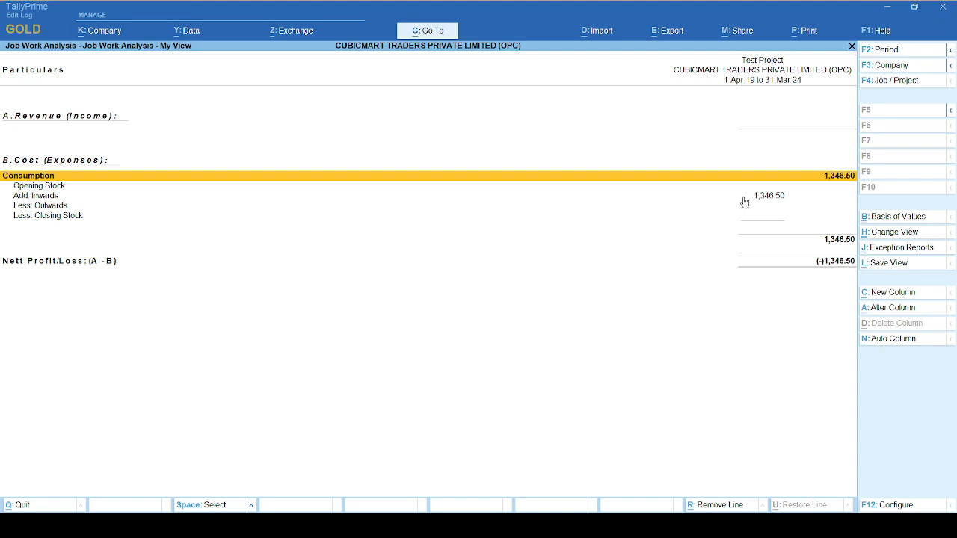
left_click(491, 196)
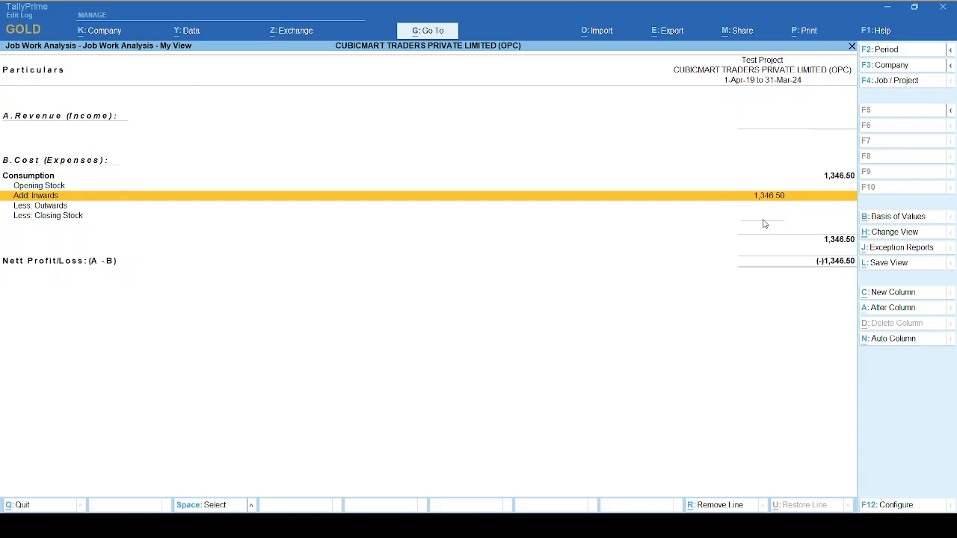
left_click(827, 177)
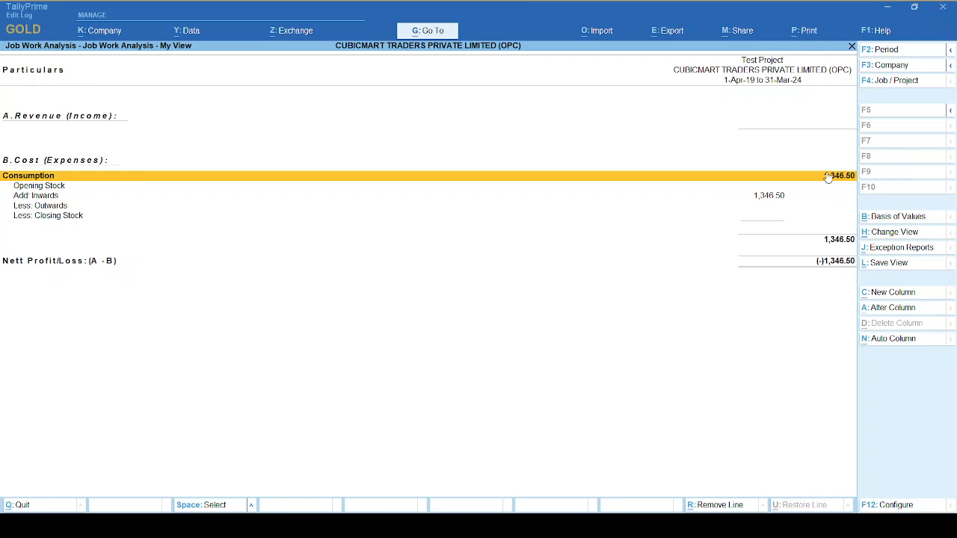
left_click(828, 177)
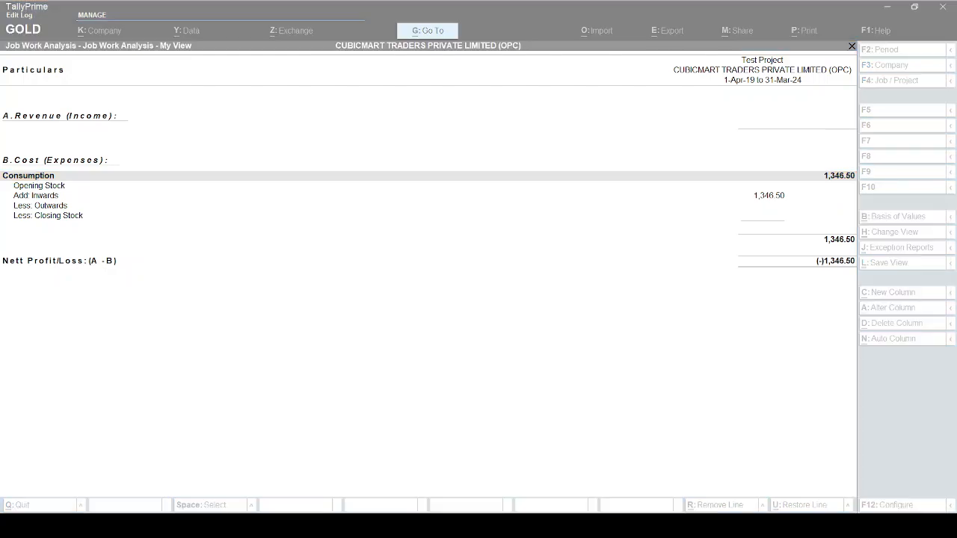